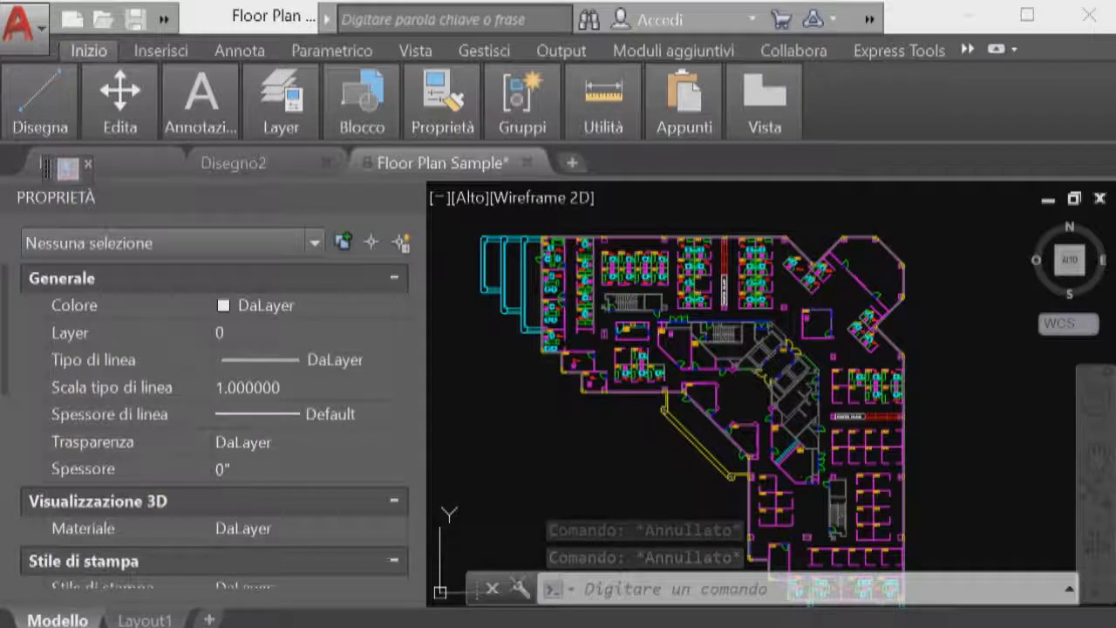
- Clear the old command messages and bring up the drawing's right-click shortcut menu
{"action": "left_click", "coordinate": [486, 306]}
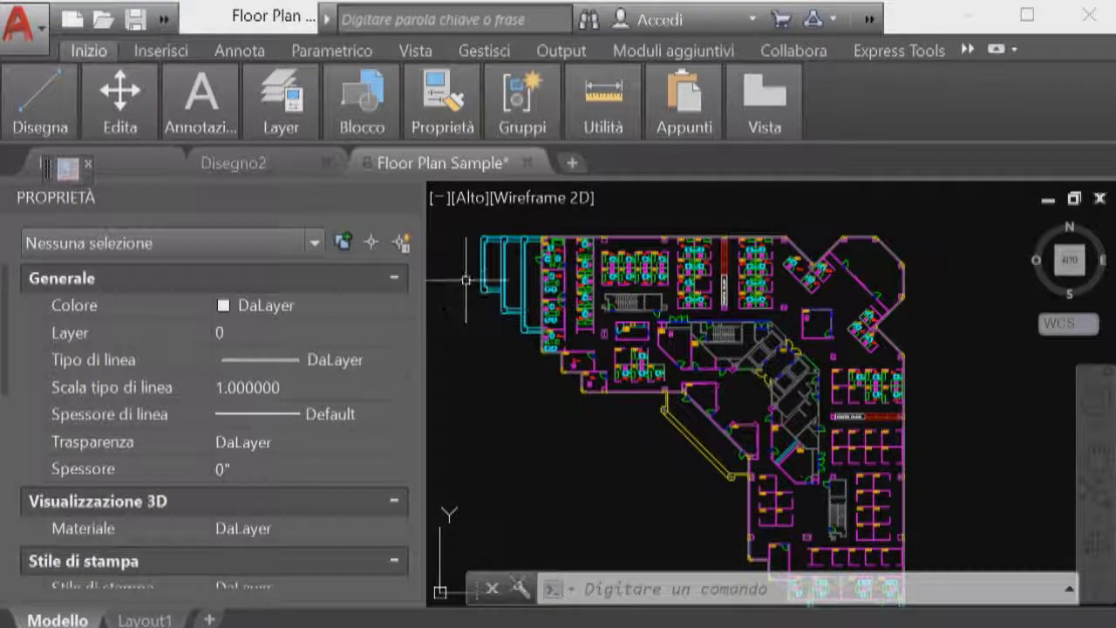
{"action": "right_click", "coordinate": [475, 236]}
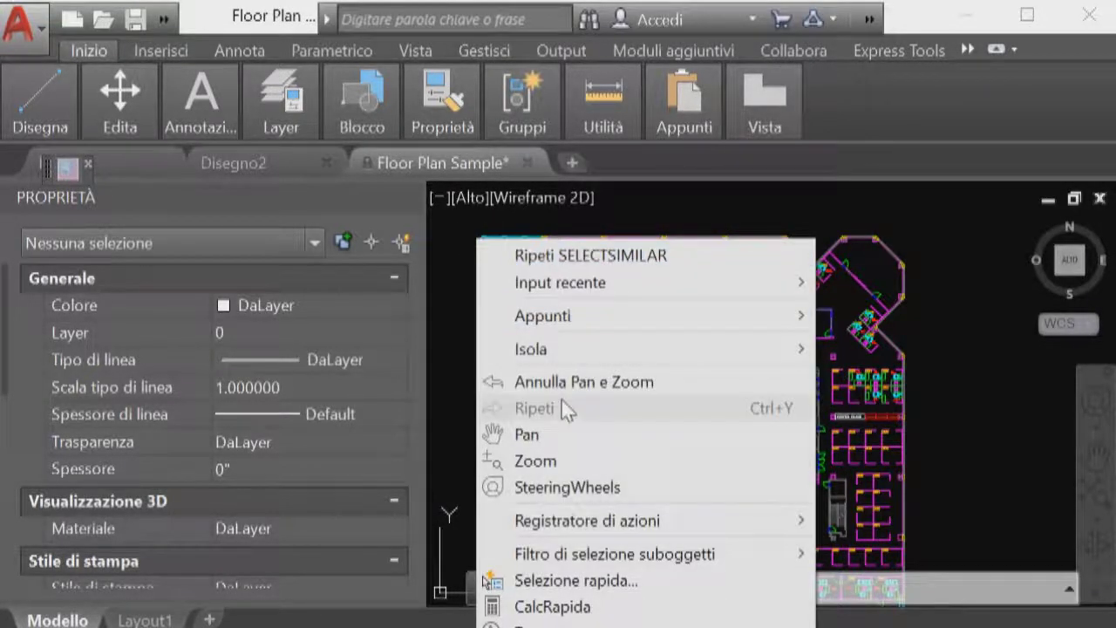
- Quick Select Riferimento di blocco objects whose Nome is CHAIR7, selecting all 66 chairs
{"action": "left_click", "coordinate": [616, 581]}
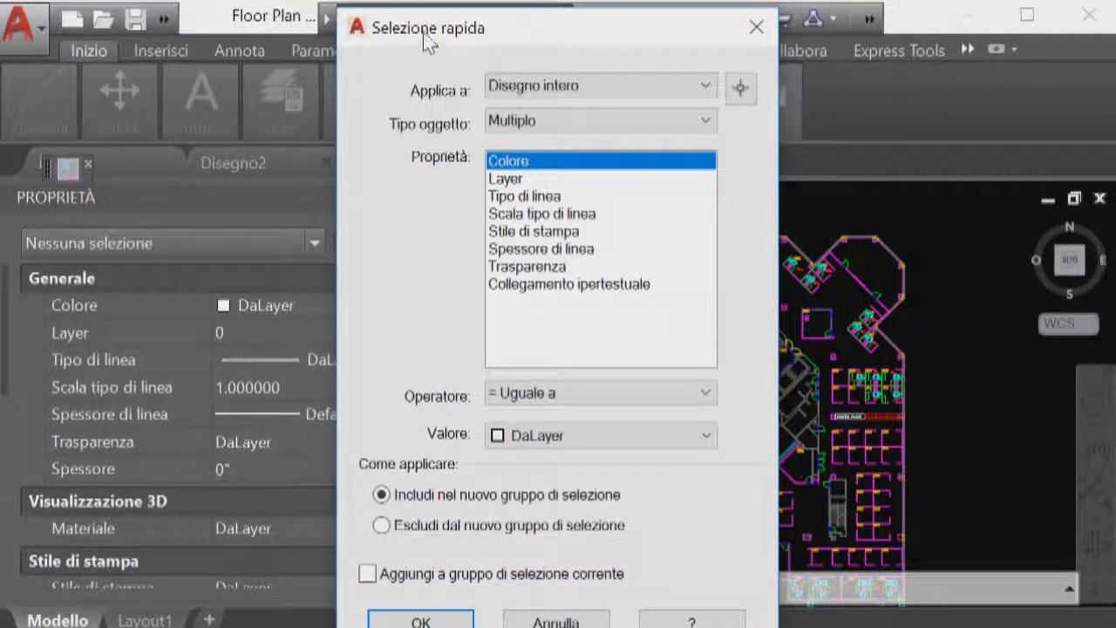
{"action": "left_click_drag", "start_coordinate": [427, 43], "coordinate": [424, 34]}
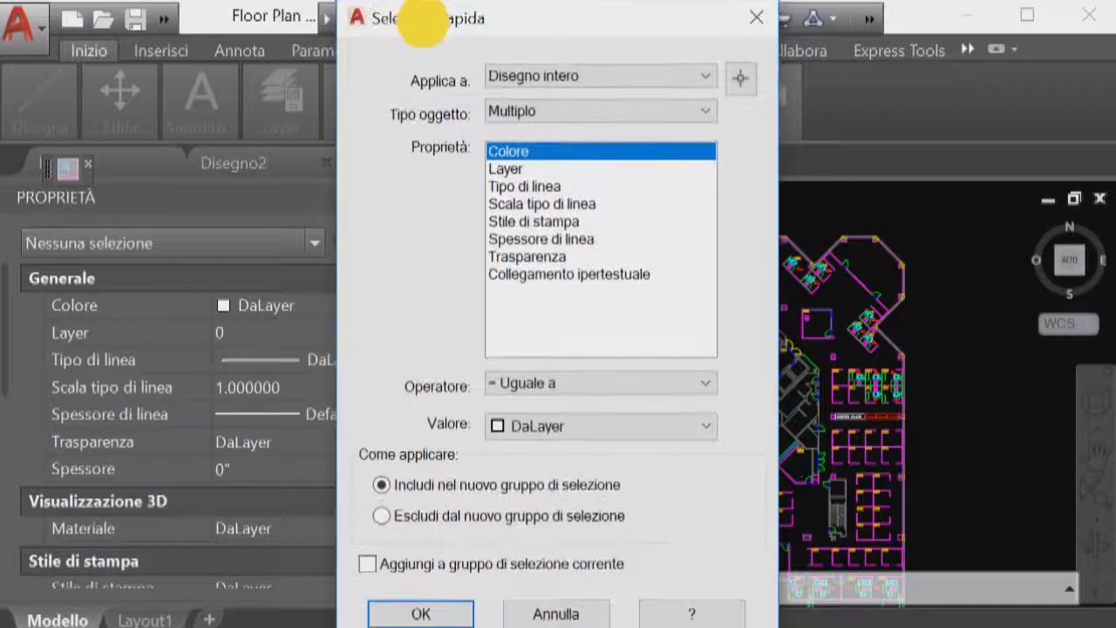
{"action": "left_click", "coordinate": [562, 109]}
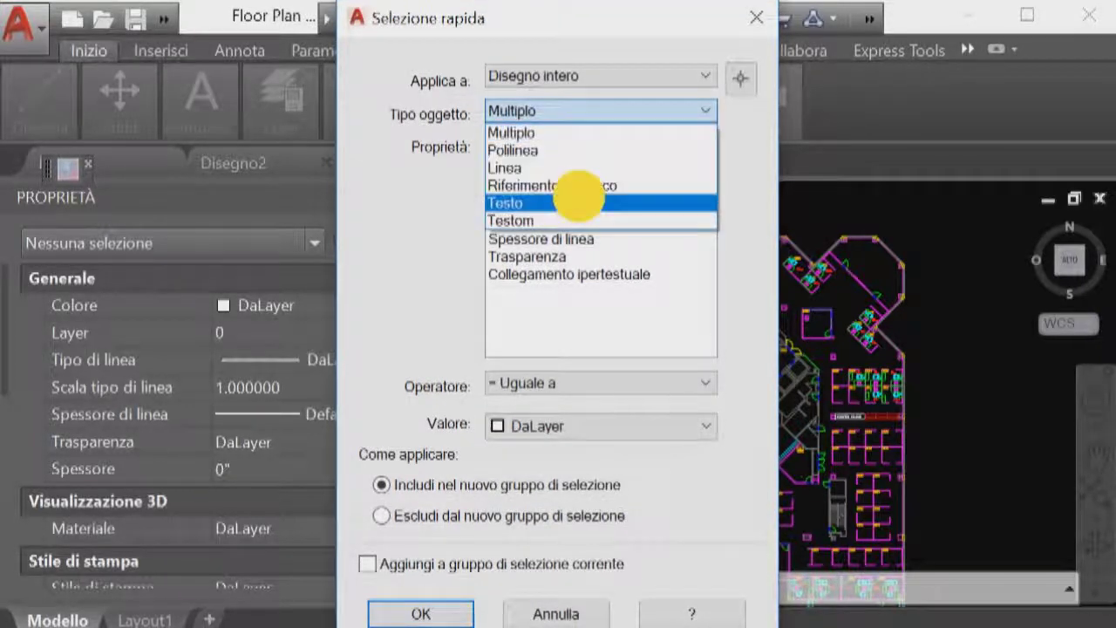
{"action": "left_click", "coordinate": [580, 184]}
{"action": "left_click", "coordinate": [570, 238]}
{"action": "scroll", "coordinate": [575, 261], "scroll_direction": "down", "scroll_amount": 1}
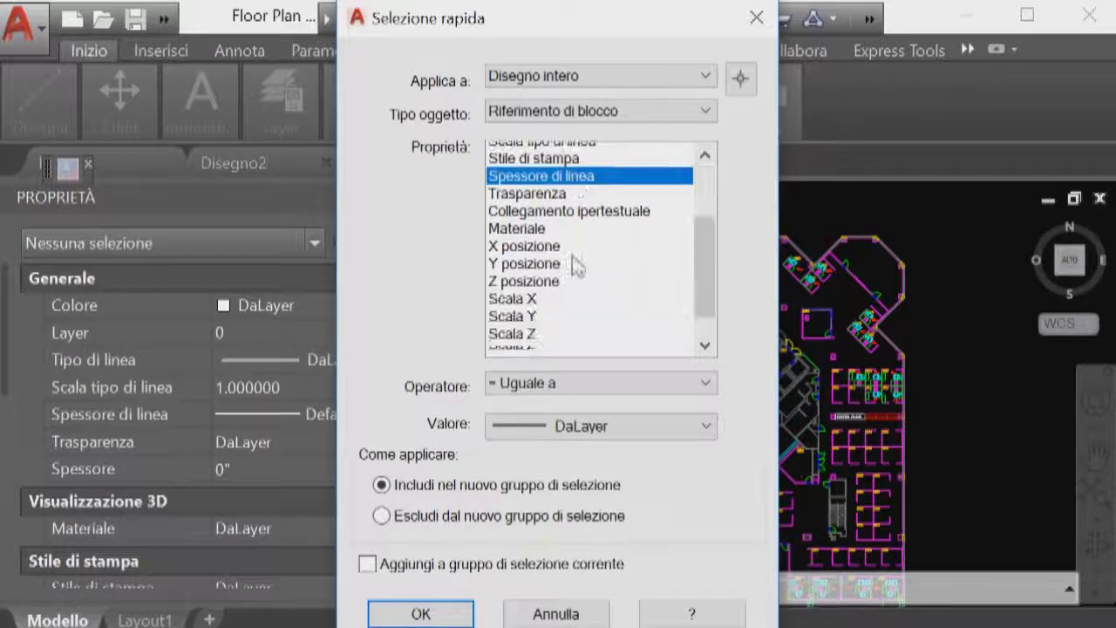
{"action": "scroll", "coordinate": [573, 263], "scroll_direction": "down", "scroll_amount": 1}
{"action": "left_click", "coordinate": [533, 309]}
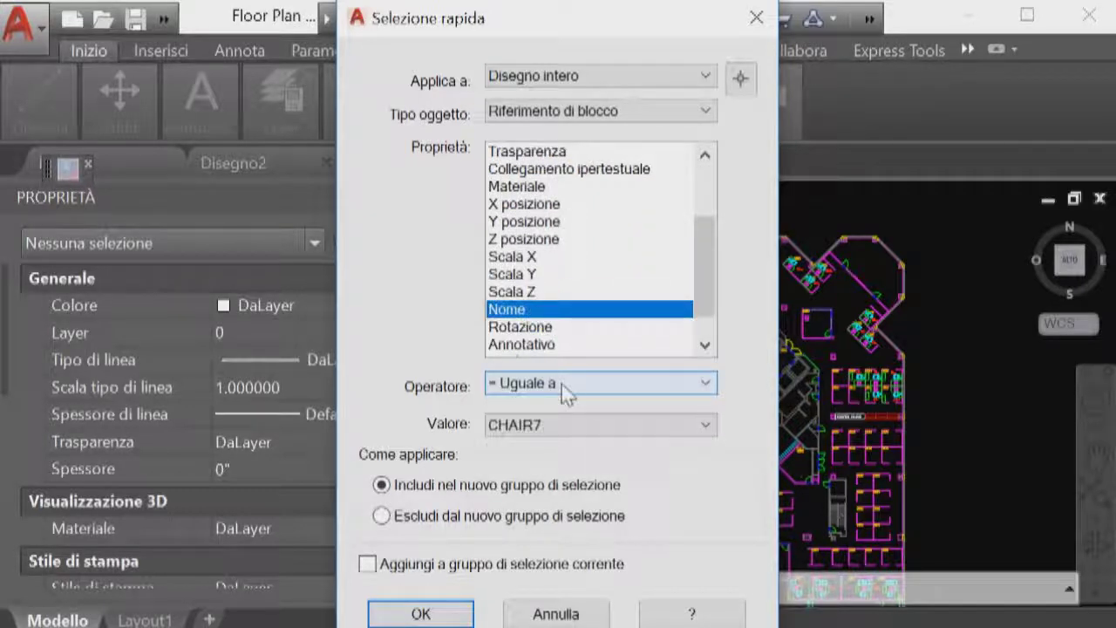
{"action": "left_click", "coordinate": [563, 425]}
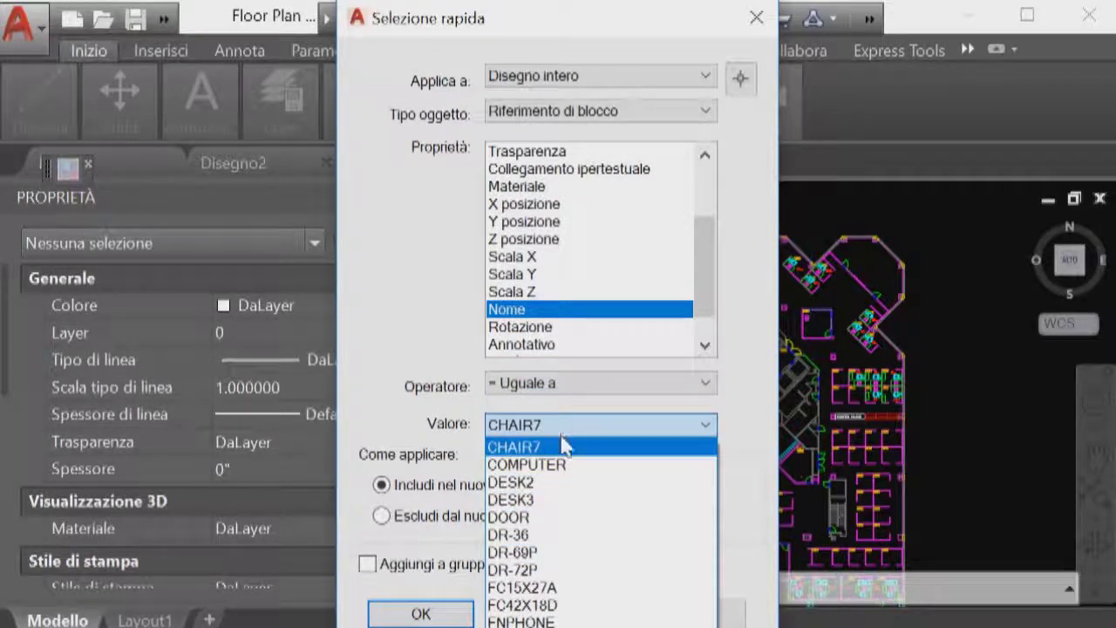
{"action": "left_click", "coordinate": [562, 446]}
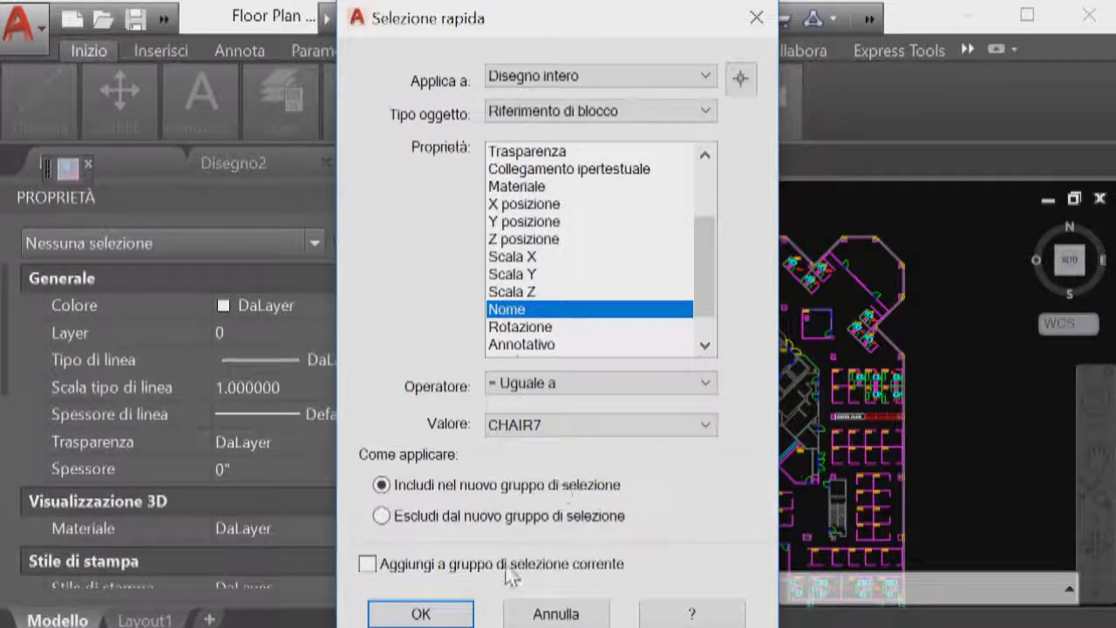
{"action": "left_click", "coordinate": [440, 614]}
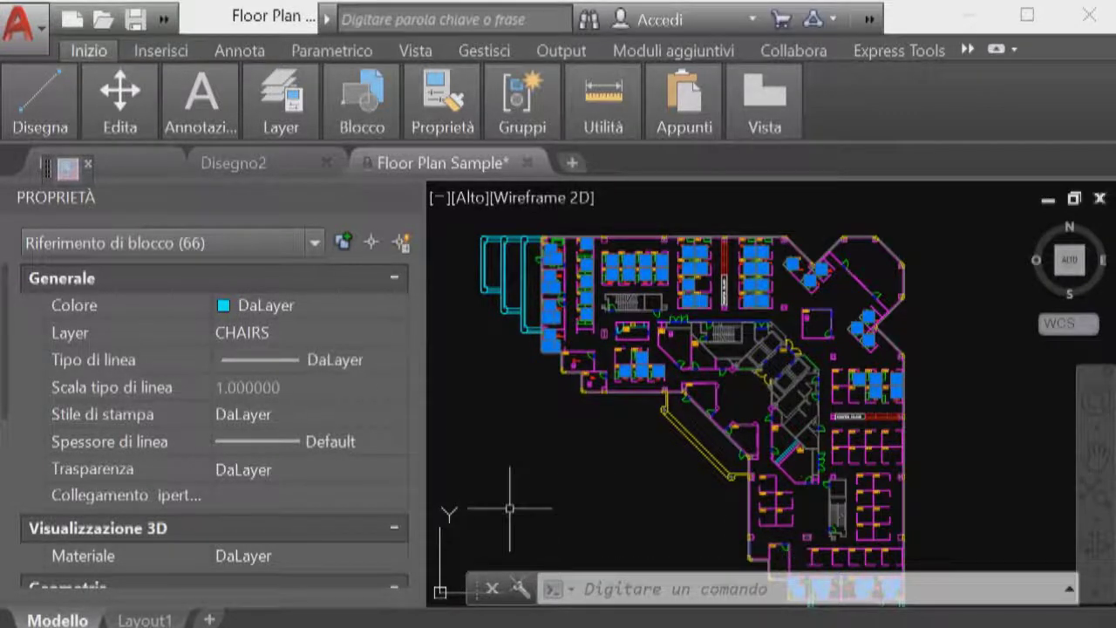
- Collapse the Generale section of the Properties palette
{"action": "left_click", "coordinate": [192, 277]}
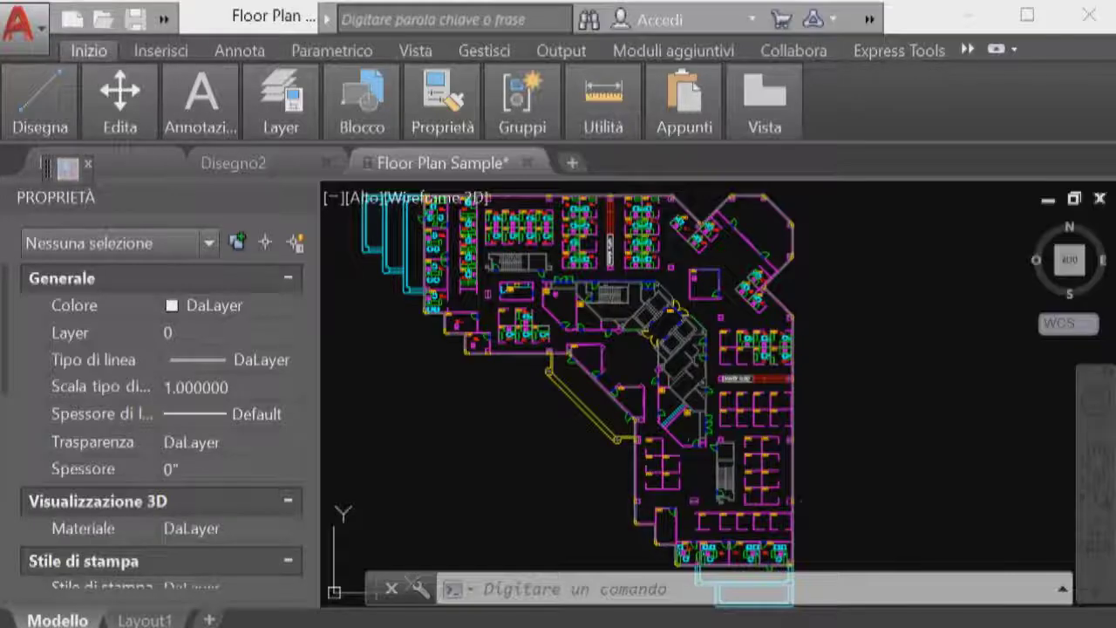
- Run SELECTSIMILAR from the command line and bring up its similarity settings
{"action": "left_click", "coordinate": [482, 585]}
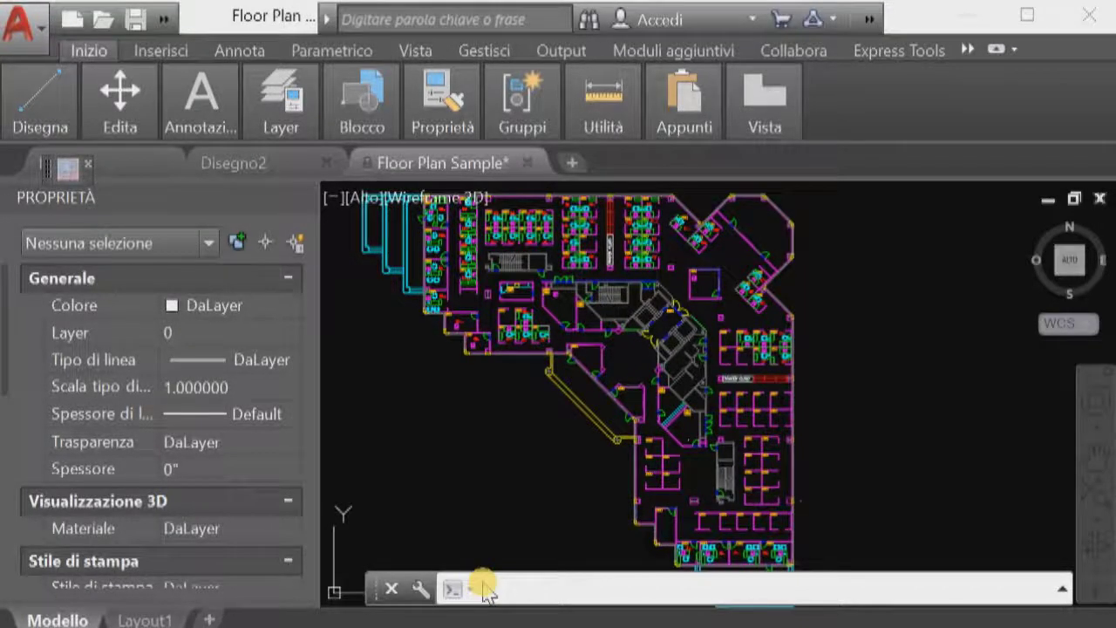
{"action": "type", "text": "se"}
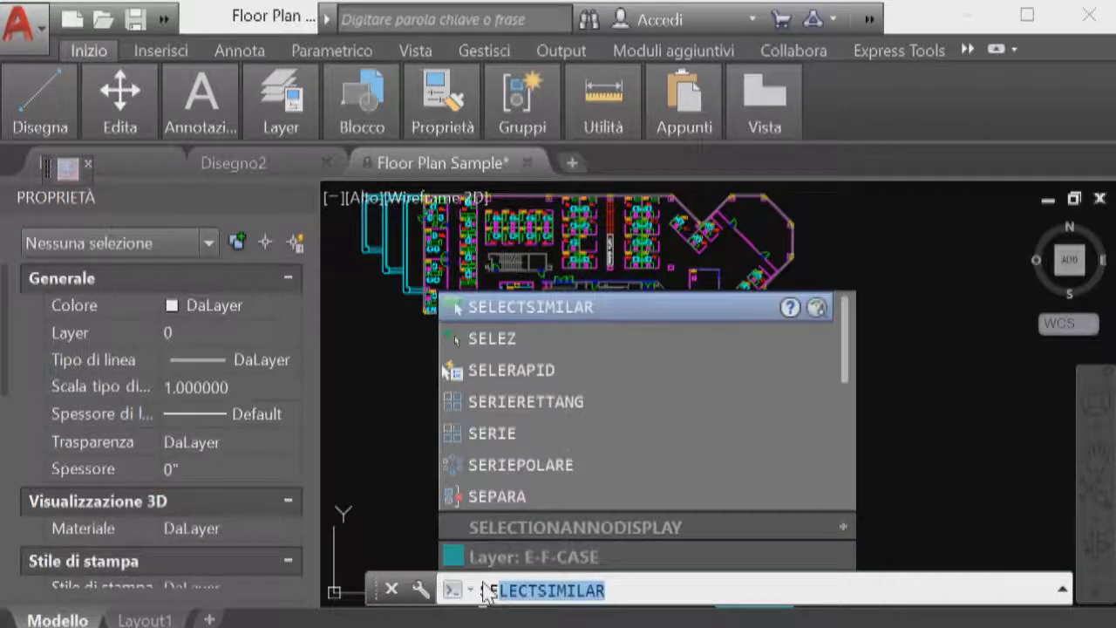
{"action": "type", "text": "lects"}
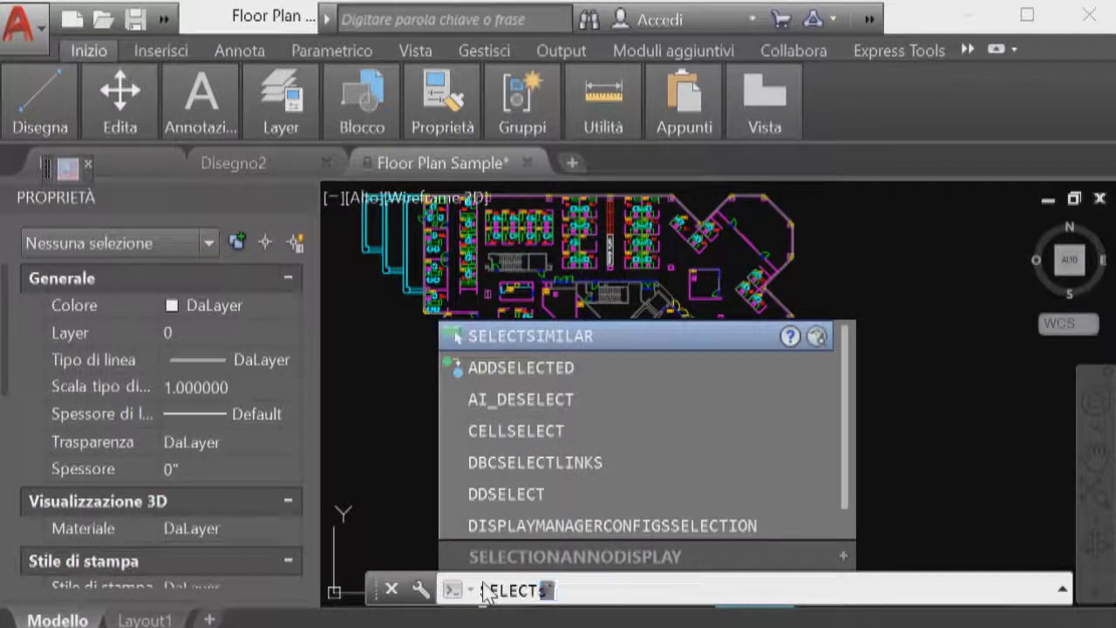
{"action": "type", "text": "i"}
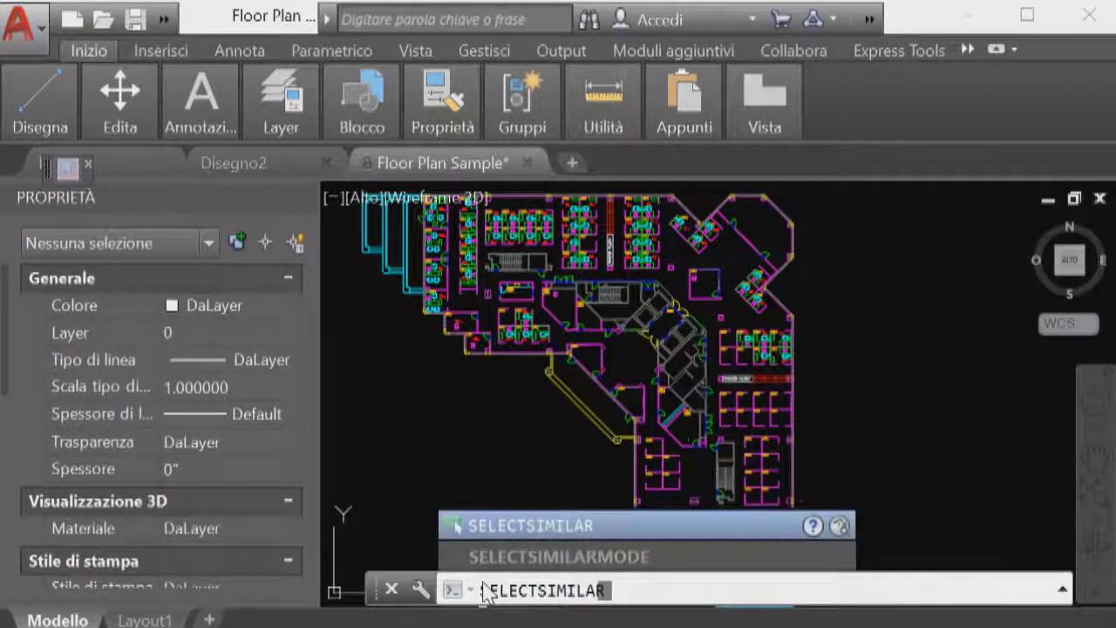
{"action": "key", "text": "Return"}
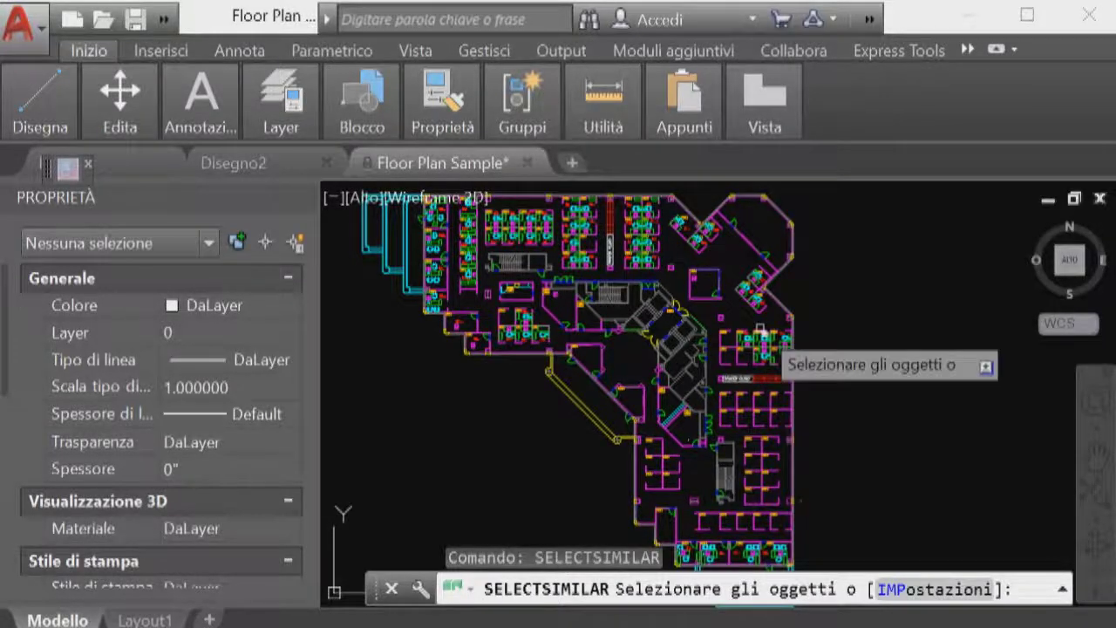
{"action": "left_click", "coordinate": [924, 589]}
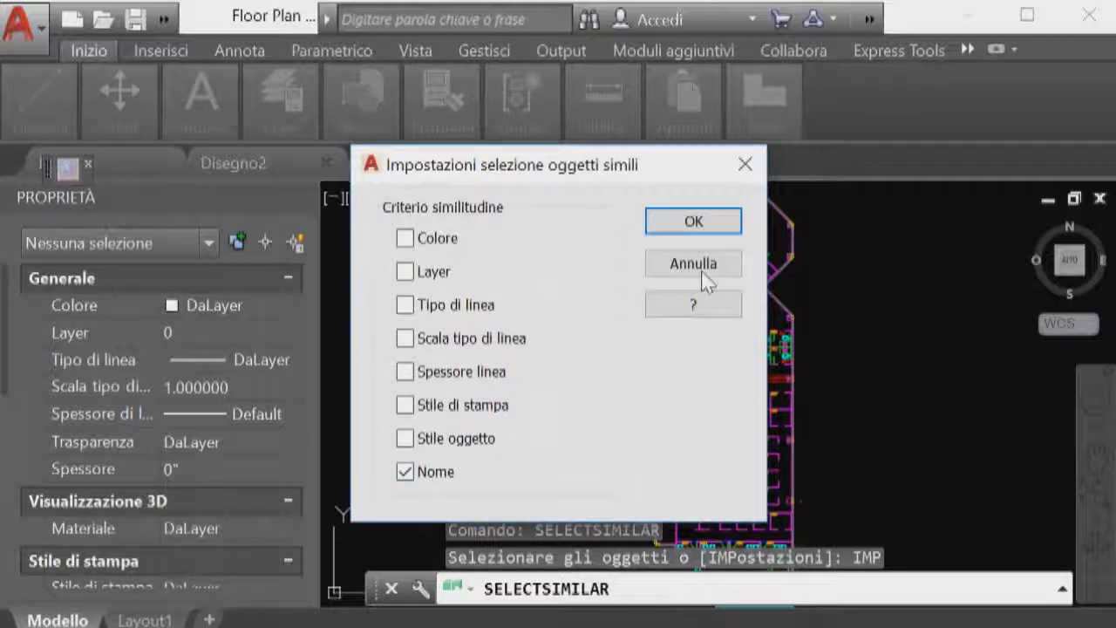
- Confirm the SELECTSIMILAR settings with Nome as the only matching criterion
{"action": "left_click", "coordinate": [693, 222]}
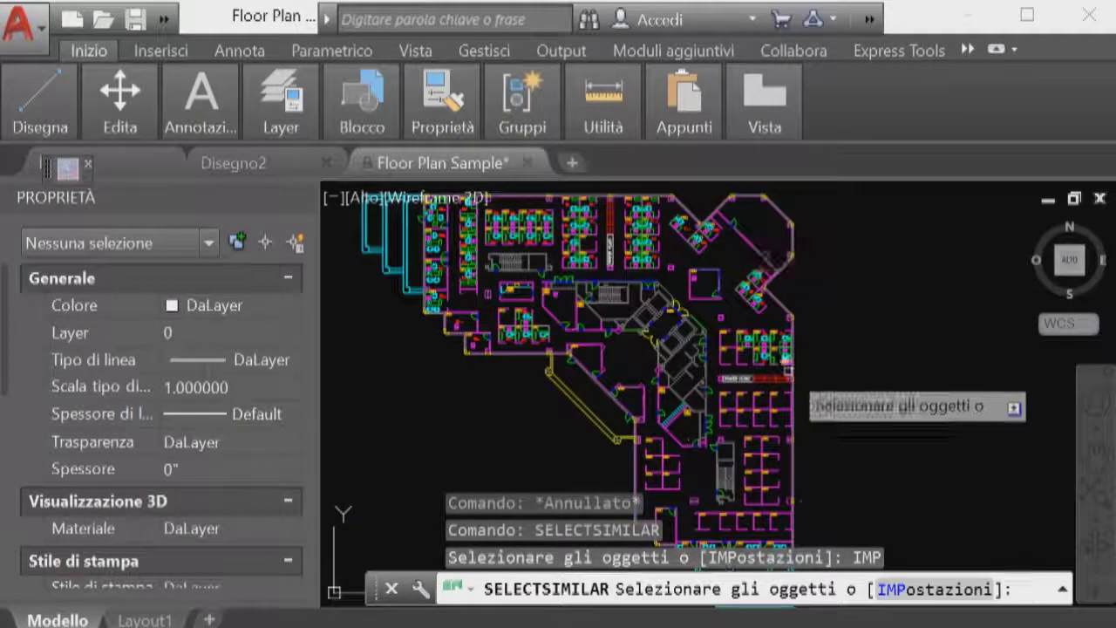
{"action": "scroll", "coordinate": [765, 369], "scroll_direction": "up", "scroll_amount": 3}
- Pick one cubicle chair as the sample and finish, selecting all similar CHAIR7 blocks
{"action": "middle_click_drag", "start_coordinate": [812, 354], "coordinate": [637, 431]}
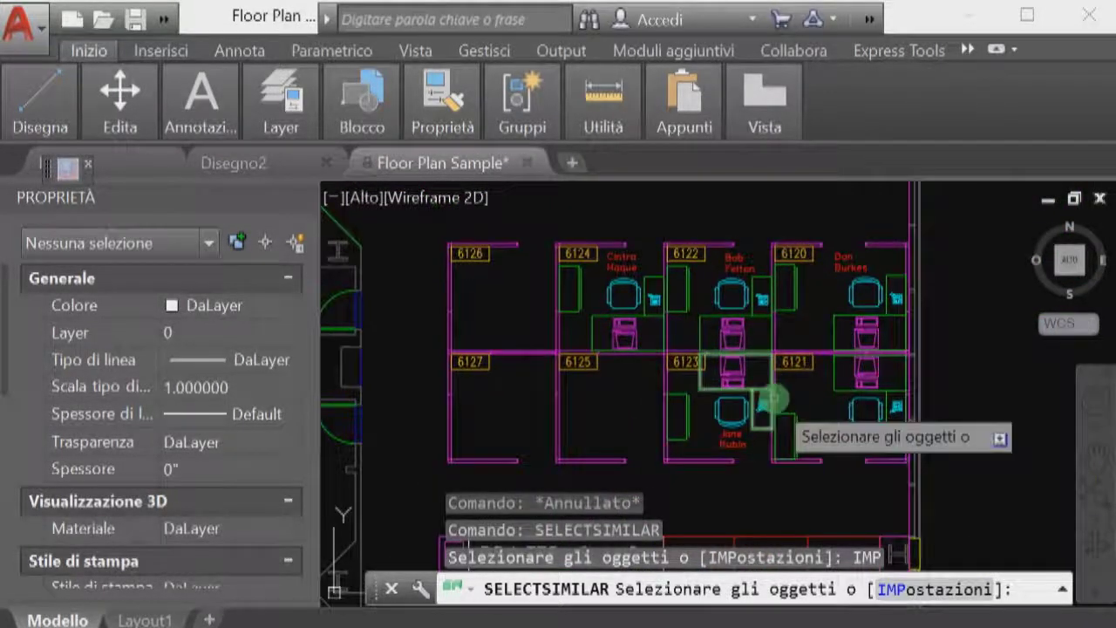
{"action": "left_click", "coordinate": [730, 414]}
{"action": "right_click", "coordinate": [715, 439]}
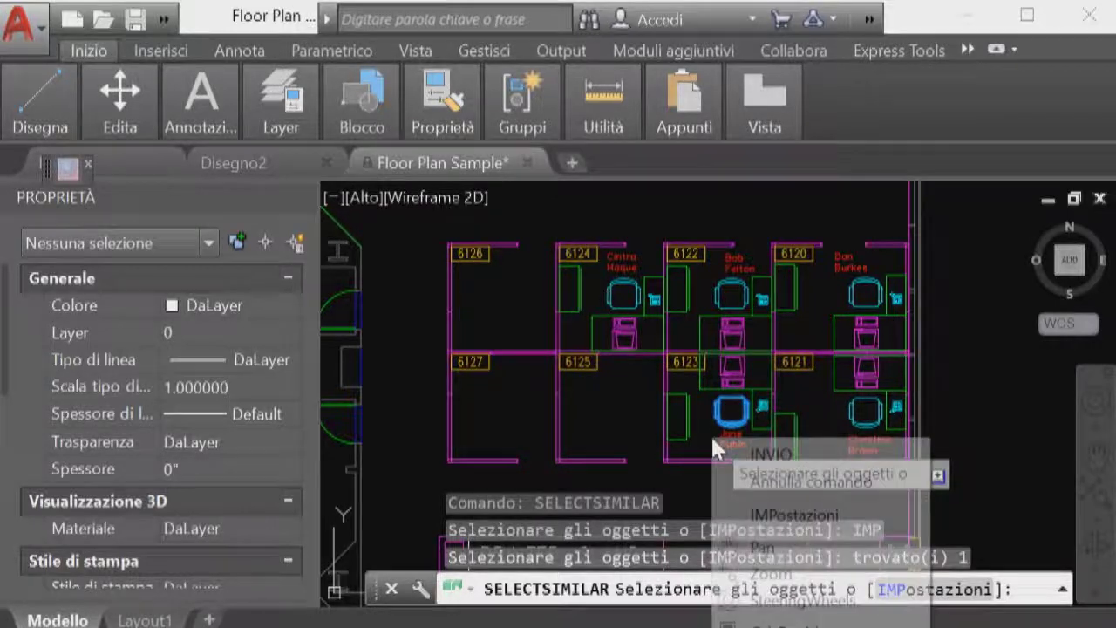
{"action": "left_click", "coordinate": [741, 455]}
- Zoom out to the whole floor plan and widen the Properties palette to check 66 selected
{"action": "scroll", "coordinate": [668, 383], "scroll_direction": "down", "scroll_amount": 2}
{"action": "scroll", "coordinate": [598, 406], "scroll_direction": "down", "scroll_amount": 2}
{"action": "middle_click_drag", "start_coordinate": [598, 407], "coordinate": [618, 416]}
{"action": "scroll", "coordinate": [811, 476], "scroll_direction": "down", "scroll_amount": 2}
{"action": "scroll", "coordinate": [862, 468], "scroll_direction": "down", "scroll_amount": 1}
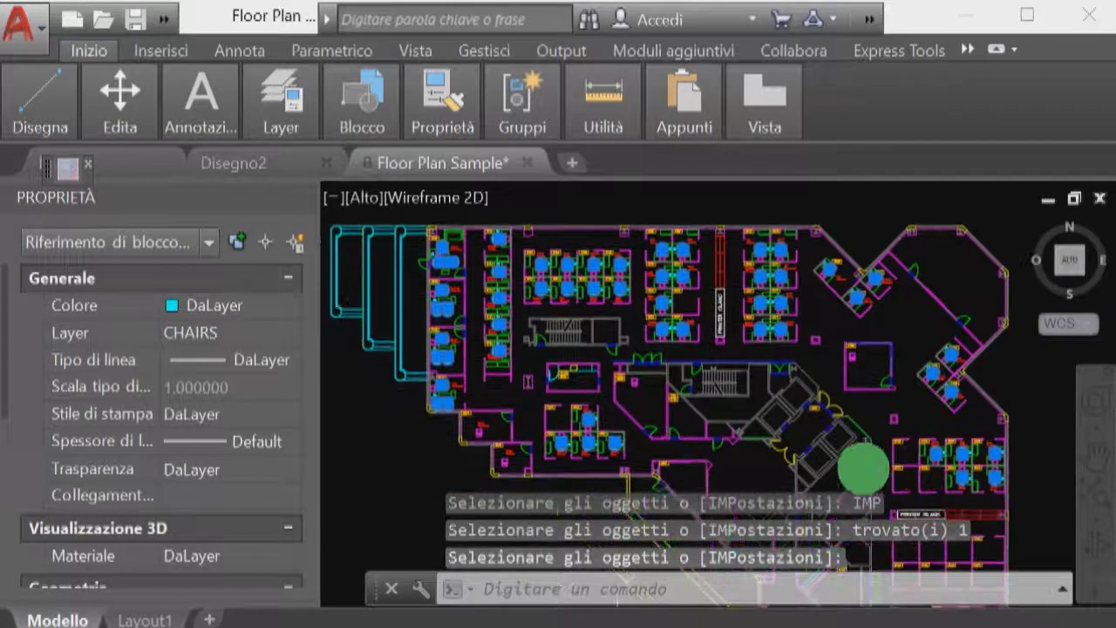
{"action": "scroll", "coordinate": [853, 452], "scroll_direction": "down", "scroll_amount": 1}
{"action": "middle_click_drag", "start_coordinate": [854, 453], "coordinate": [752, 374]}
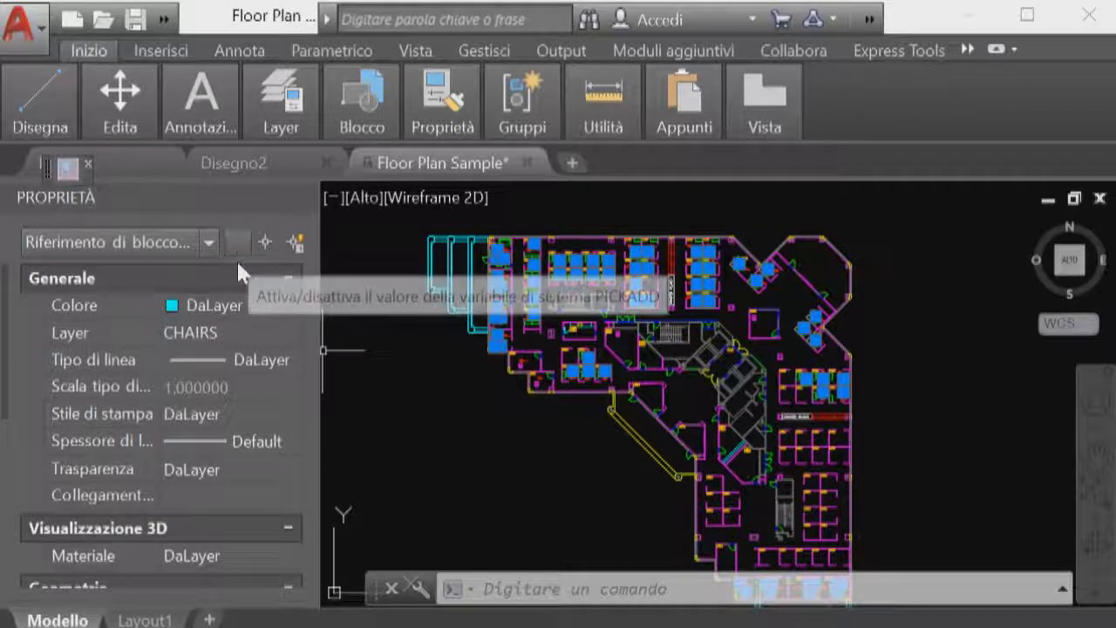
{"action": "left_click", "coordinate": [320, 332]}
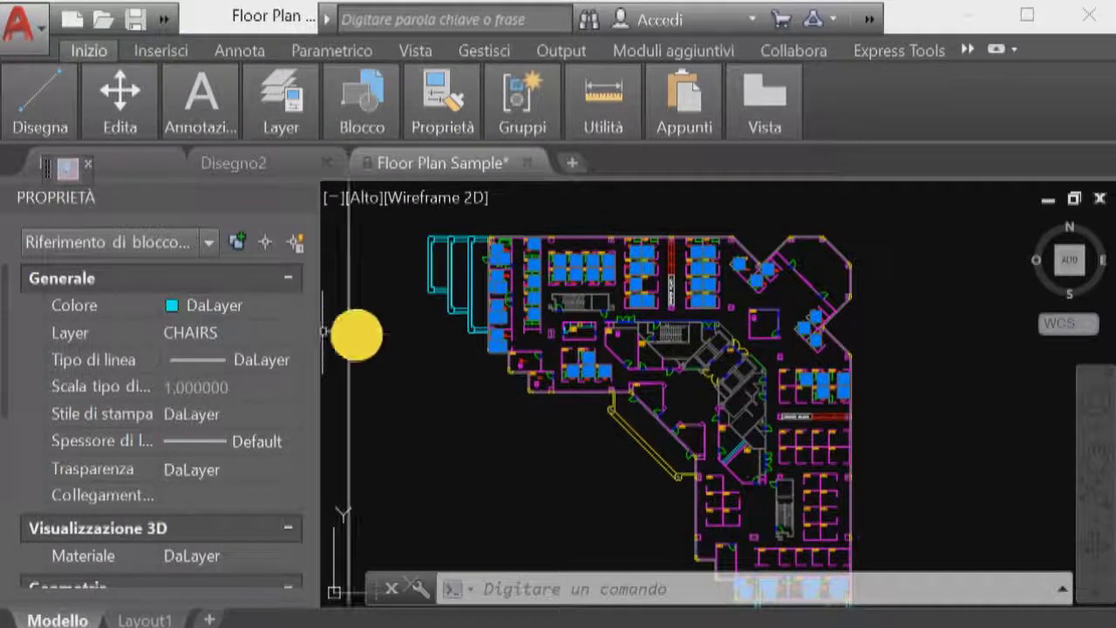
{"action": "left_click_drag", "start_coordinate": [320, 332], "coordinate": [427, 344]}
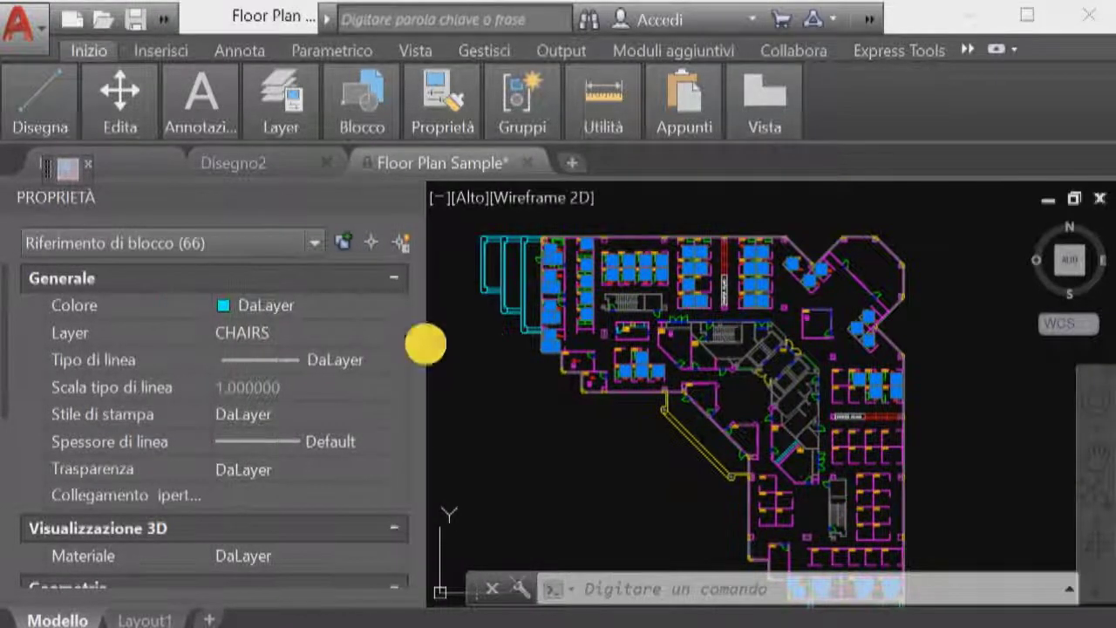
{"action": "left_click", "coordinate": [200, 251]}
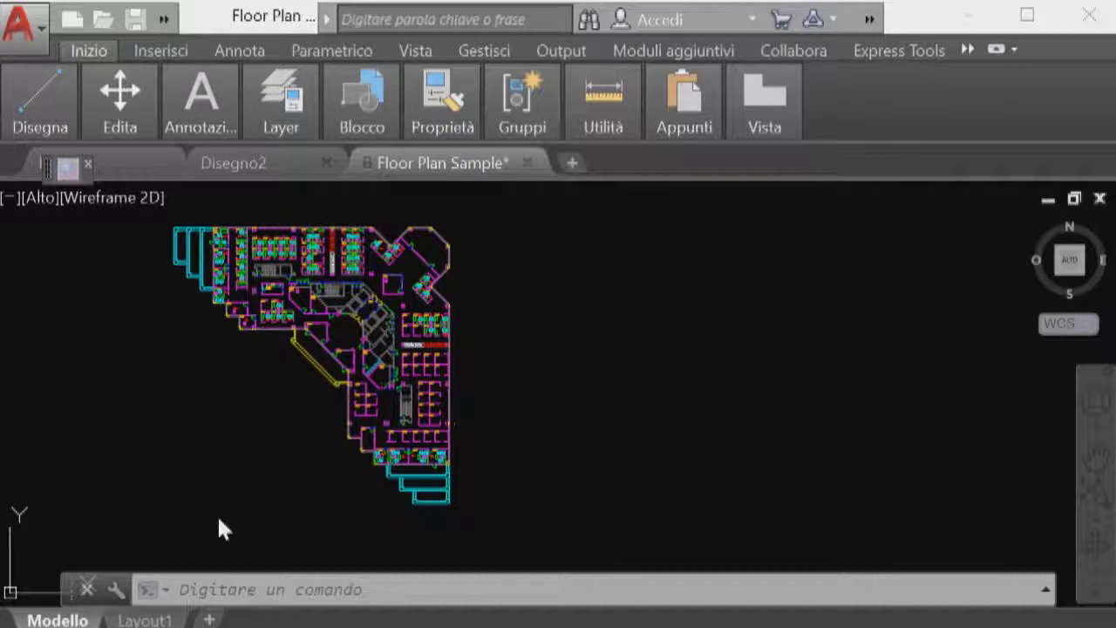
- Focus the command line below the Floor Plan Sample drawing for a new command
{"action": "left_click", "coordinate": [205, 584]}
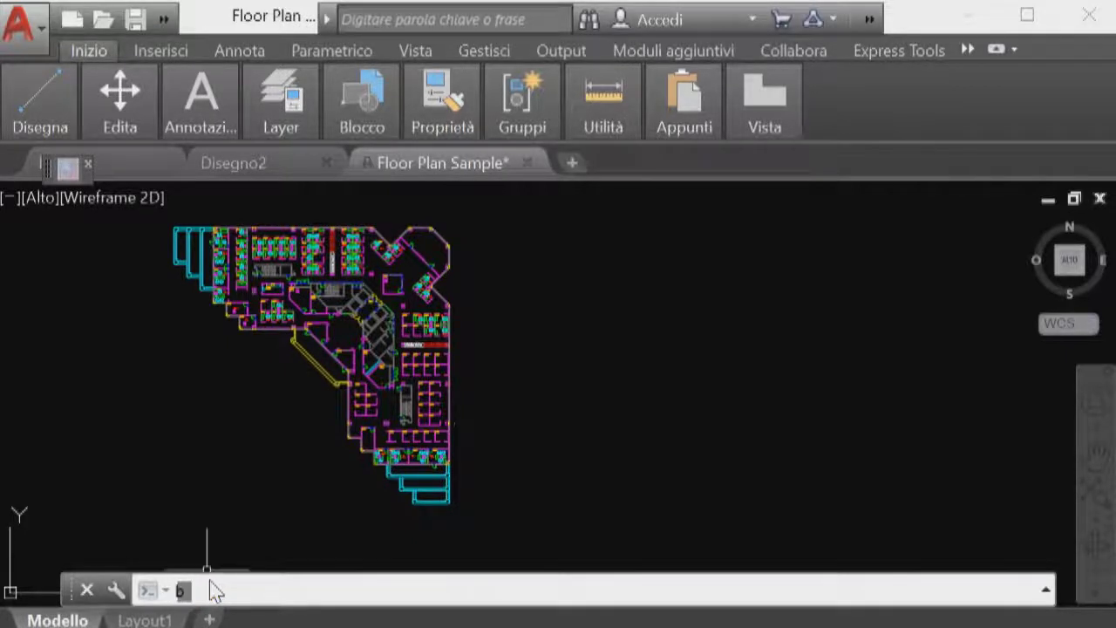
- Run BCOUNT on a window around the whole plan and expand the listing showing CHAIR7 at 66
{"action": "type", "text": "cou"}
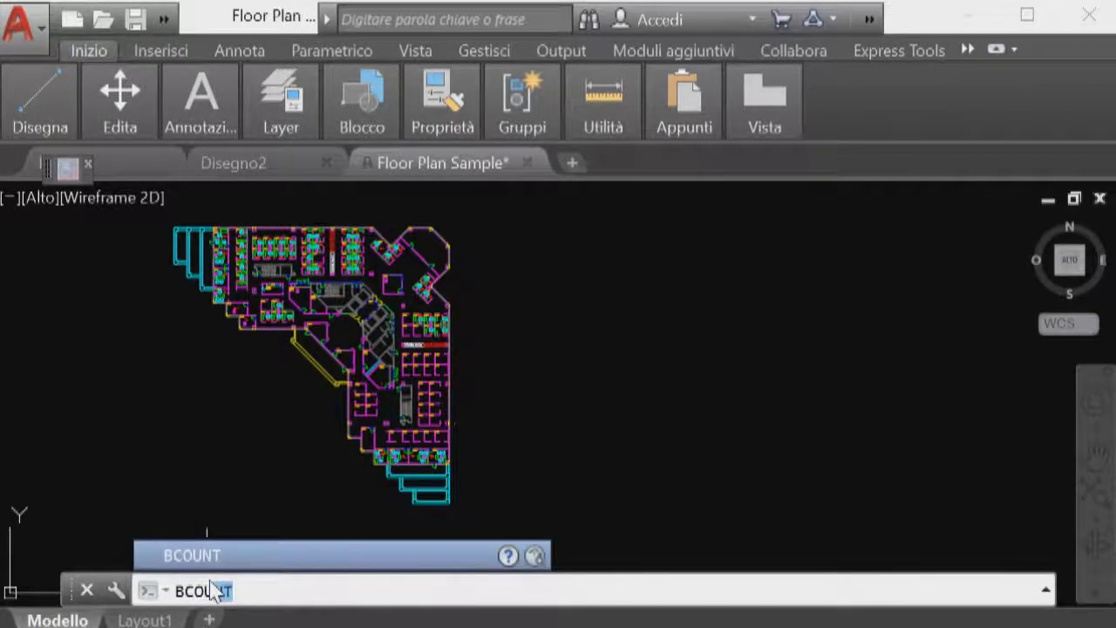
{"action": "key", "text": "Return"}
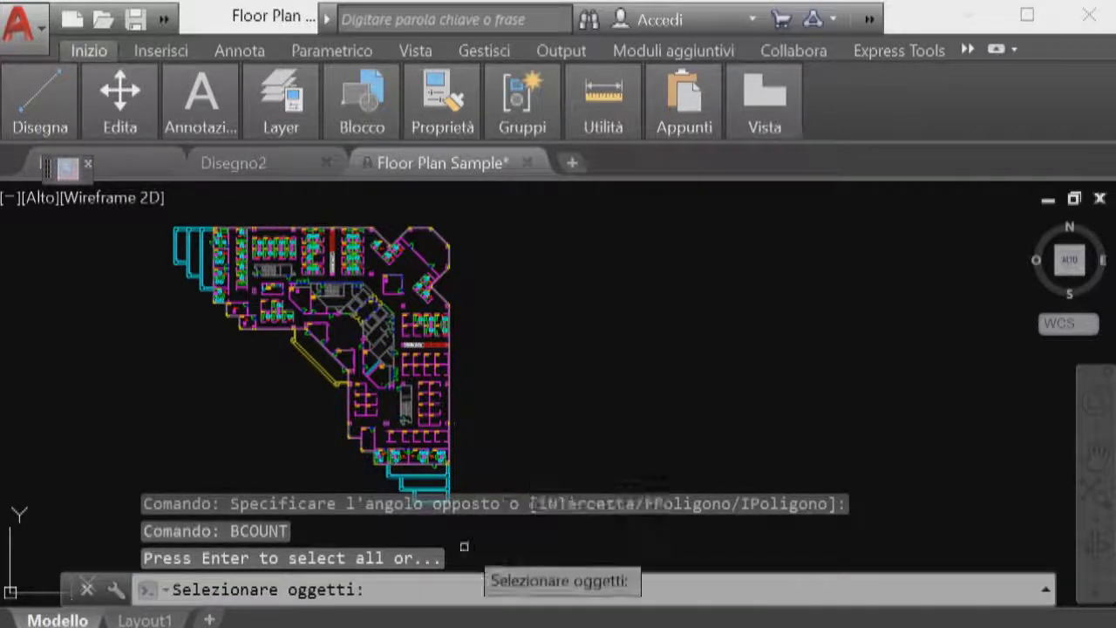
{"action": "left_click", "coordinate": [500, 524]}
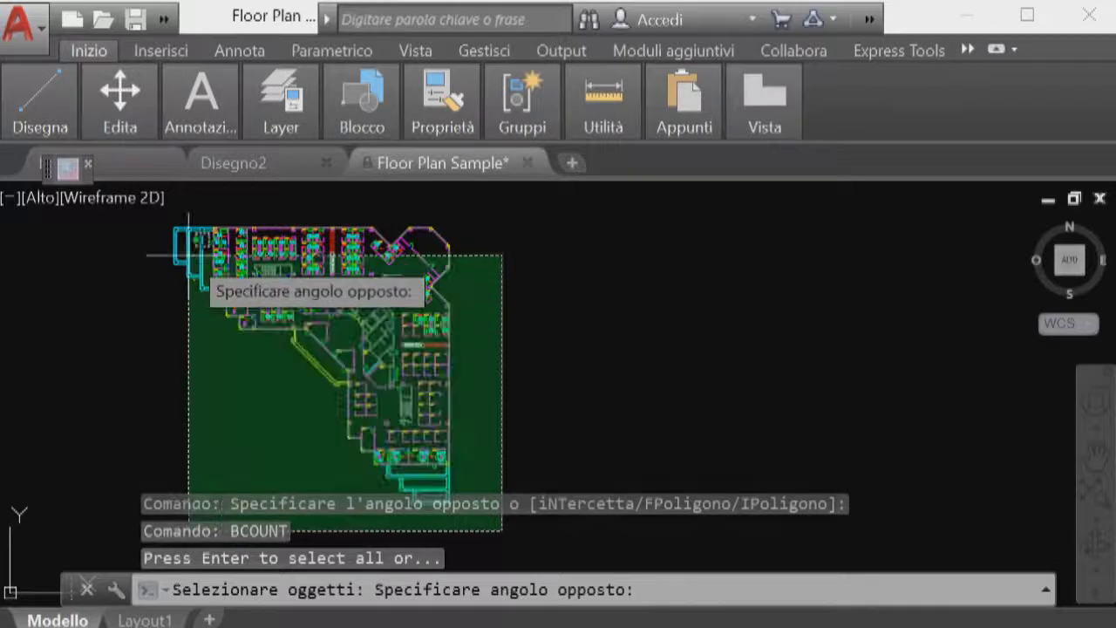
{"action": "left_click", "coordinate": [166, 231]}
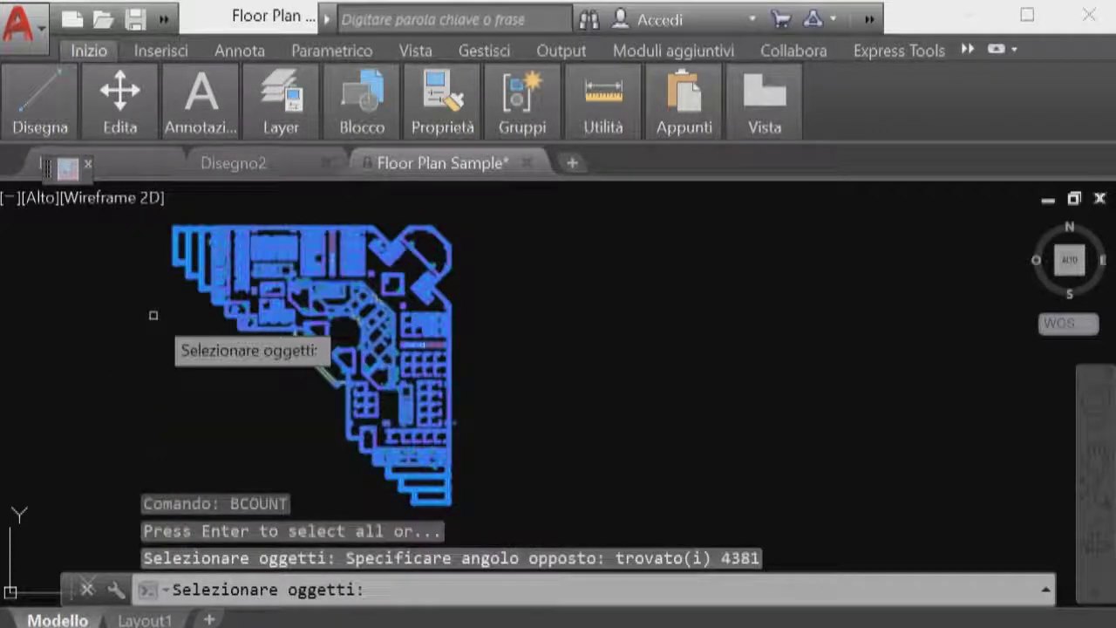
{"action": "key", "text": "Return"}
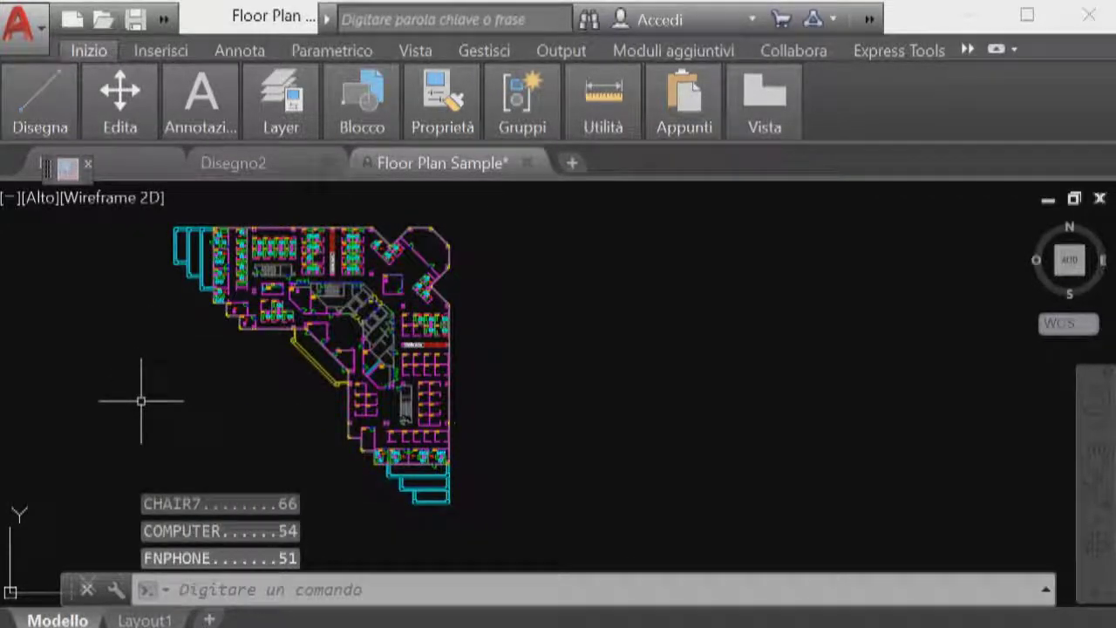
{"action": "key", "text": "F2"}
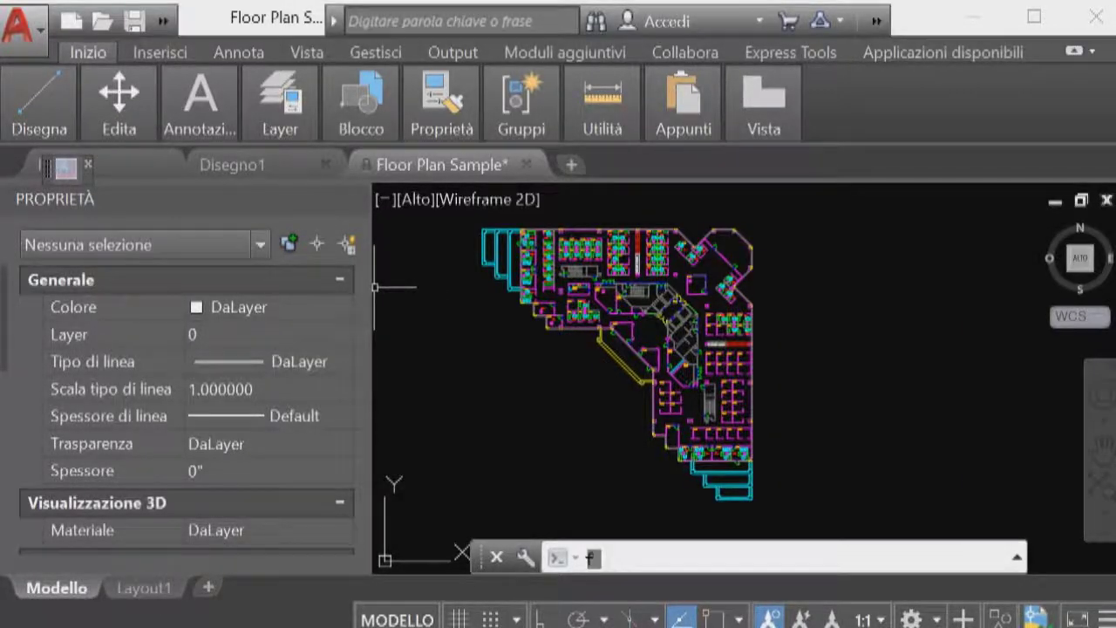
- Launch FILTRA to bring up the Filtri di selezione dialog
{"action": "type", "text": "ia"}
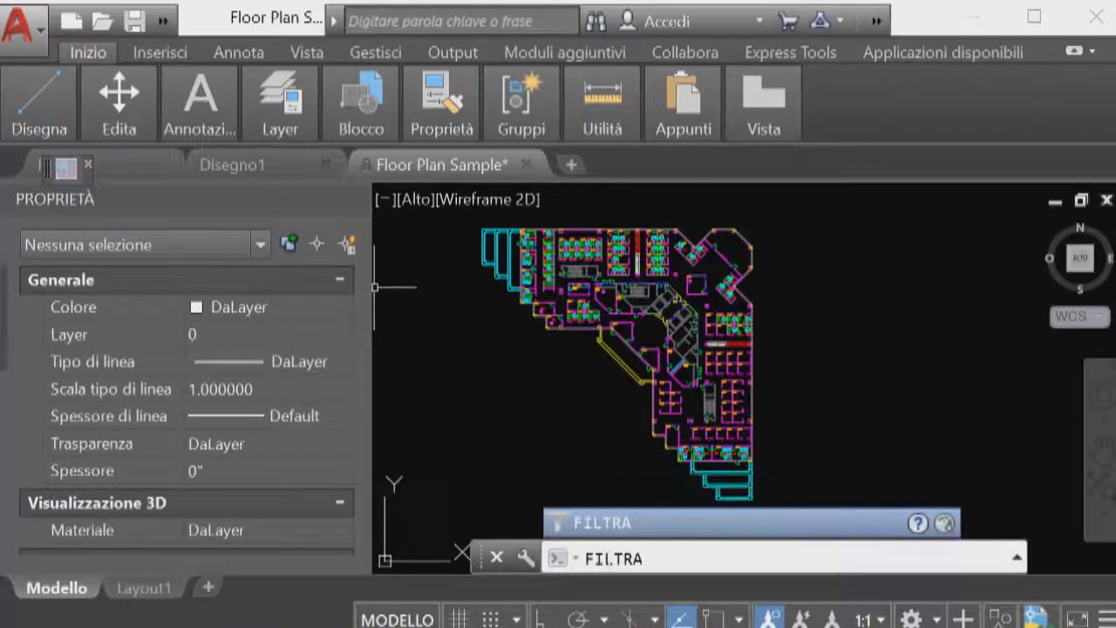
{"action": "key", "text": "Return"}
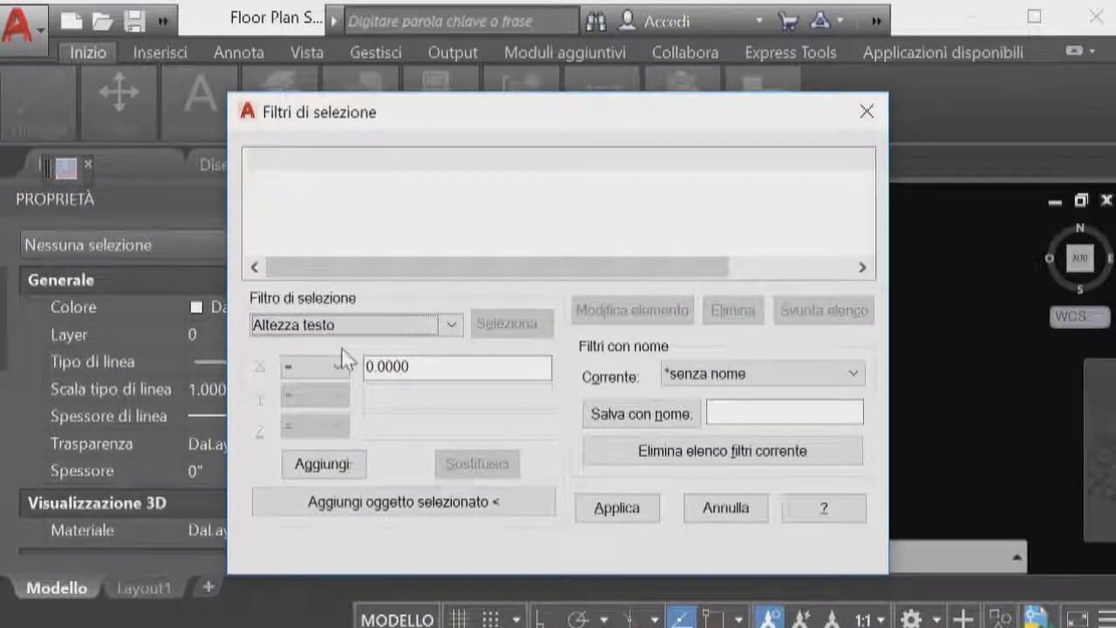
- Change the selection filter type to Nome blocco and show the block-name list
{"action": "left_click", "coordinate": [316, 358]}
{"action": "left_click", "coordinate": [300, 324]}
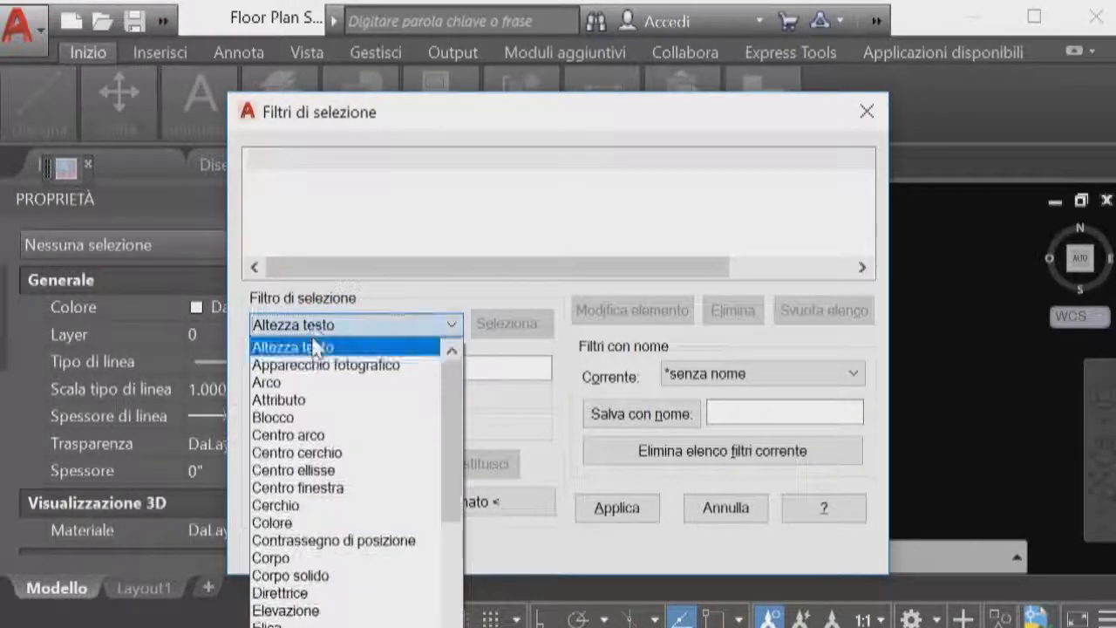
{"action": "scroll", "coordinate": [340, 408], "scroll_direction": "down", "scroll_amount": 2}
{"action": "scroll", "coordinate": [340, 397], "scroll_direction": "down", "scroll_amount": 2}
{"action": "scroll", "coordinate": [340, 394], "scroll_direction": "down", "scroll_amount": 2}
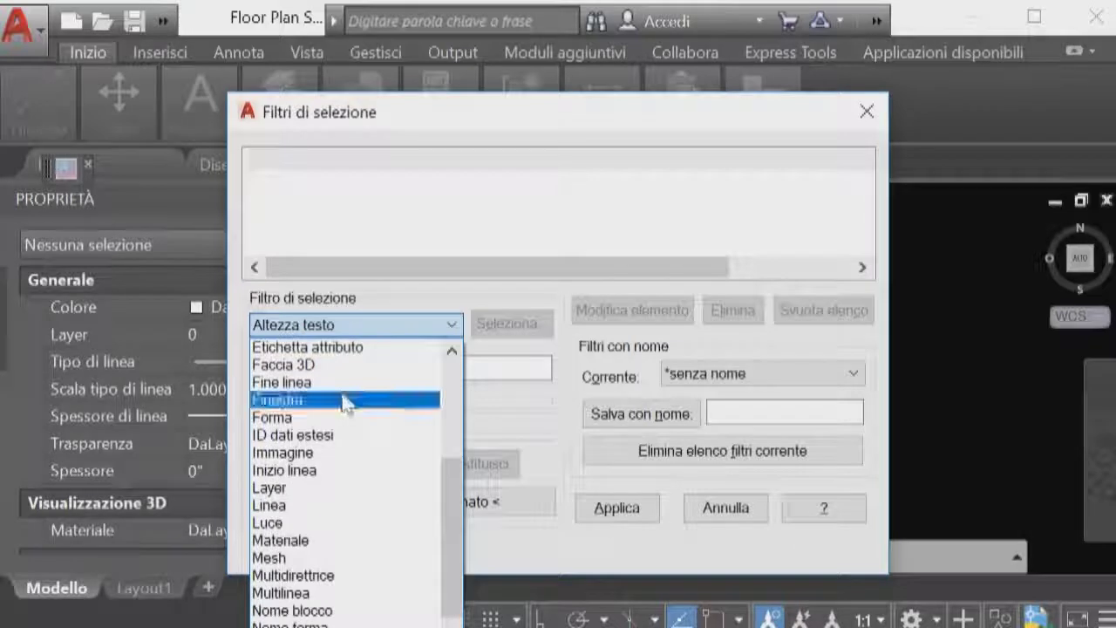
{"action": "scroll", "coordinate": [342, 392], "scroll_direction": "down", "scroll_amount": 2}
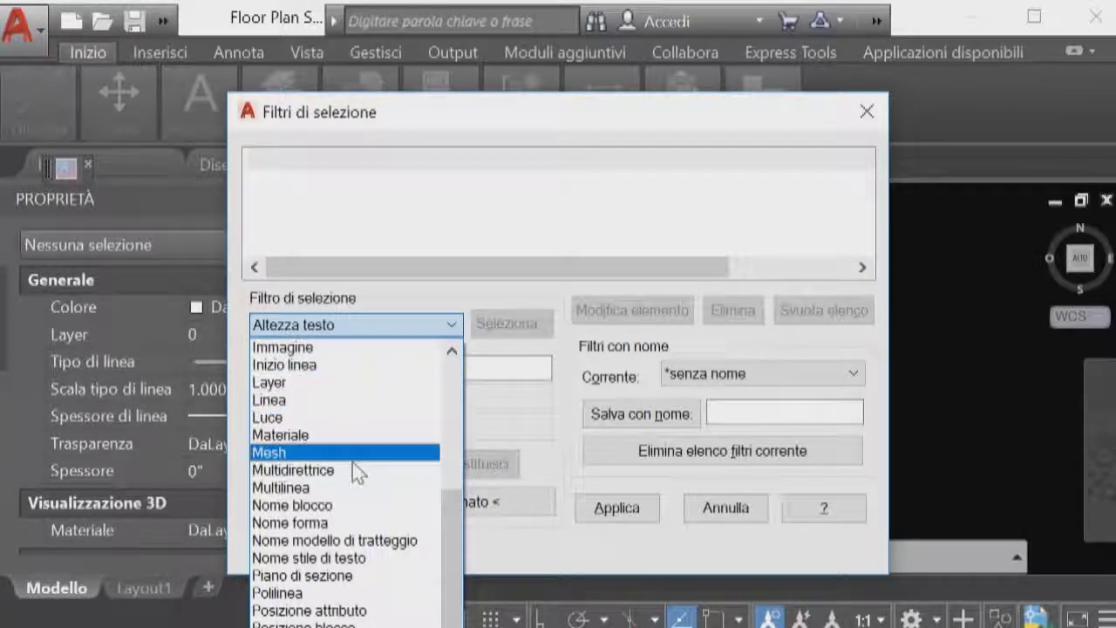
{"action": "left_click", "coordinate": [356, 505]}
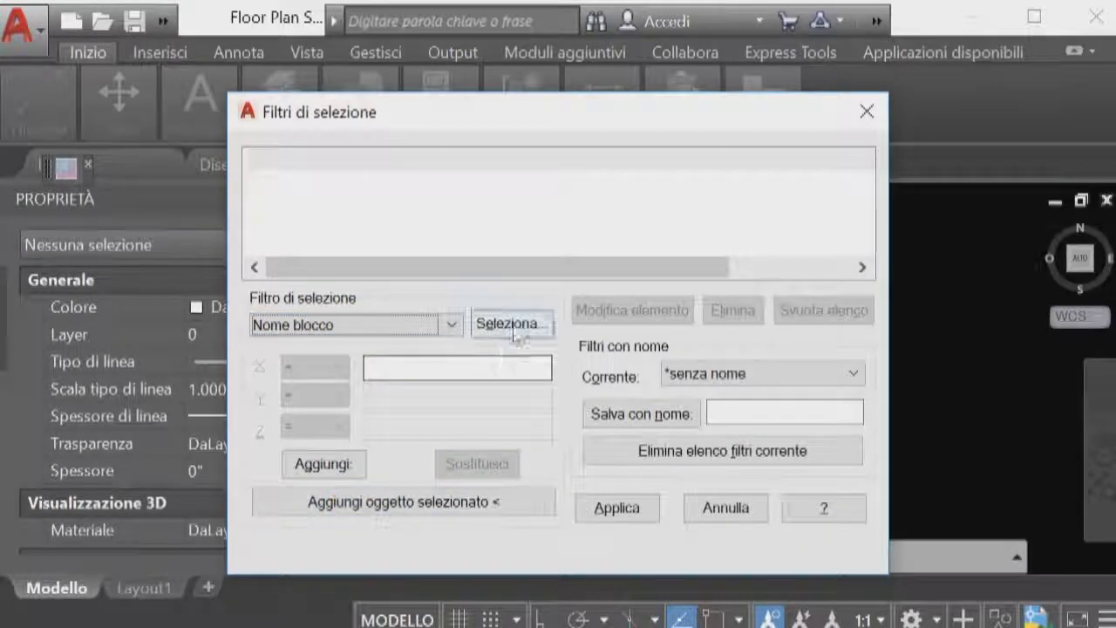
{"action": "left_click", "coordinate": [526, 338]}
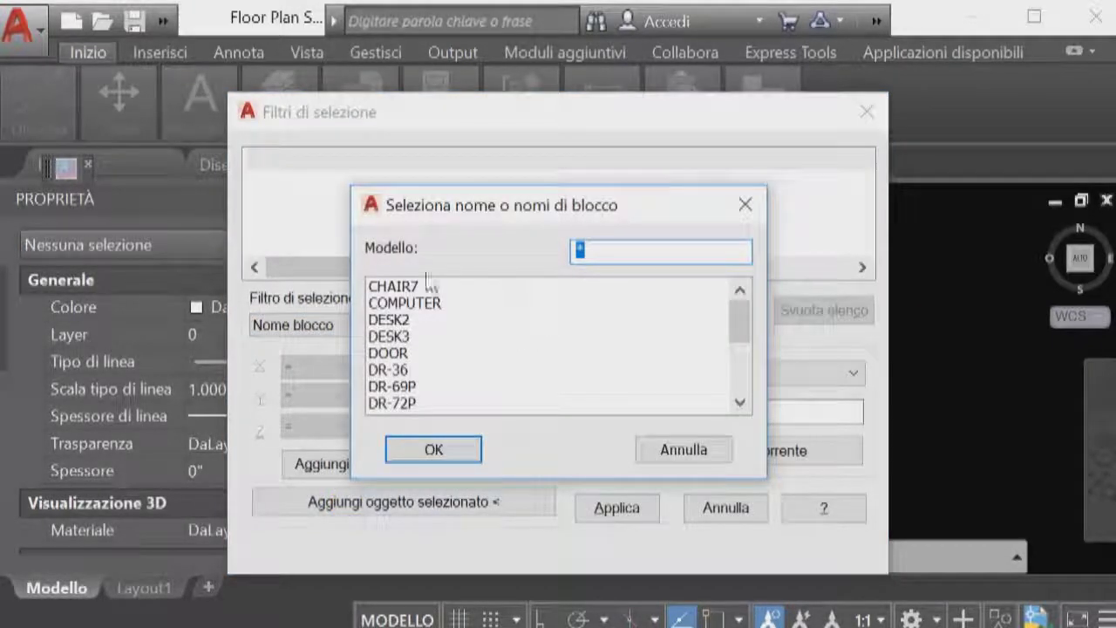
- Add the Nome blocco = CHAIR7 criterion alongside Oggetto = Blocco, then apply the filter
{"action": "left_click", "coordinate": [403, 287]}
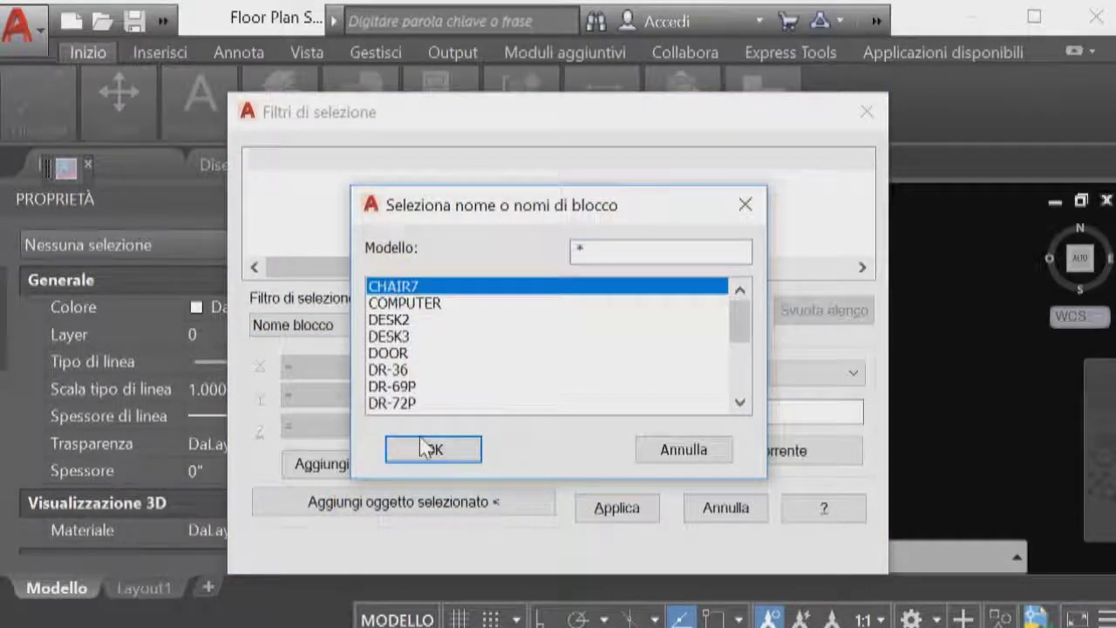
{"action": "left_click", "coordinate": [426, 447]}
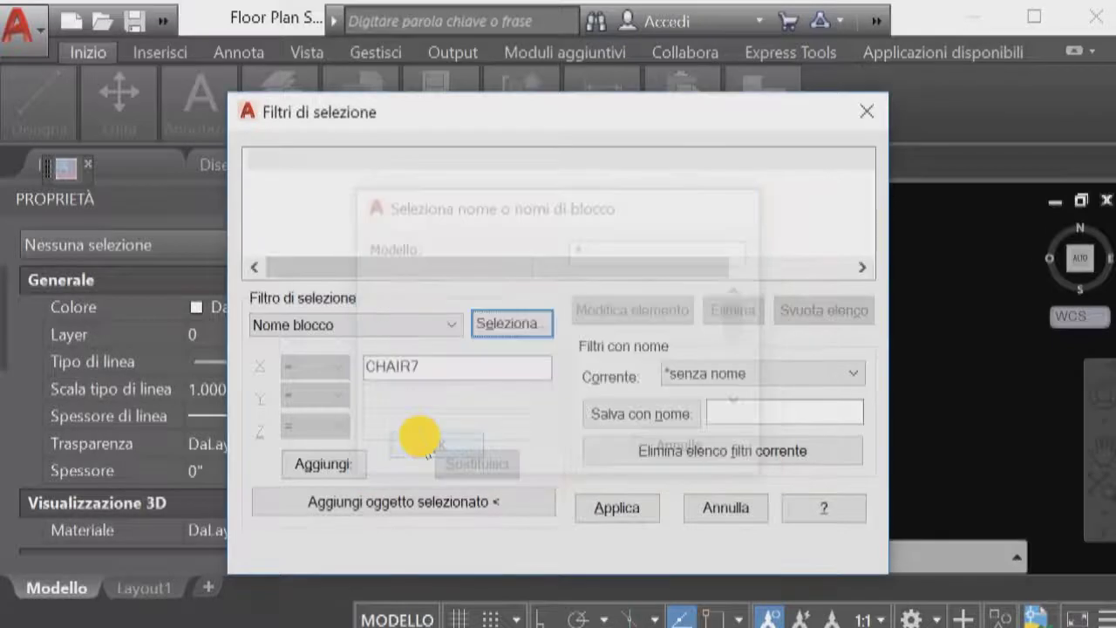
{"action": "left_click", "coordinate": [338, 467]}
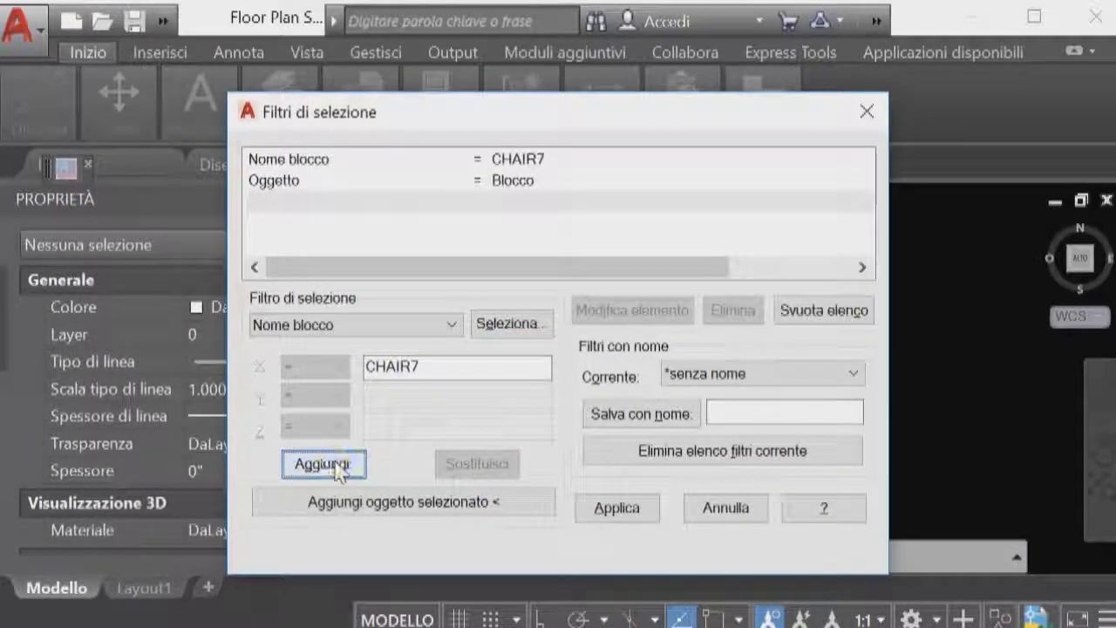
{"action": "left_click", "coordinate": [539, 164]}
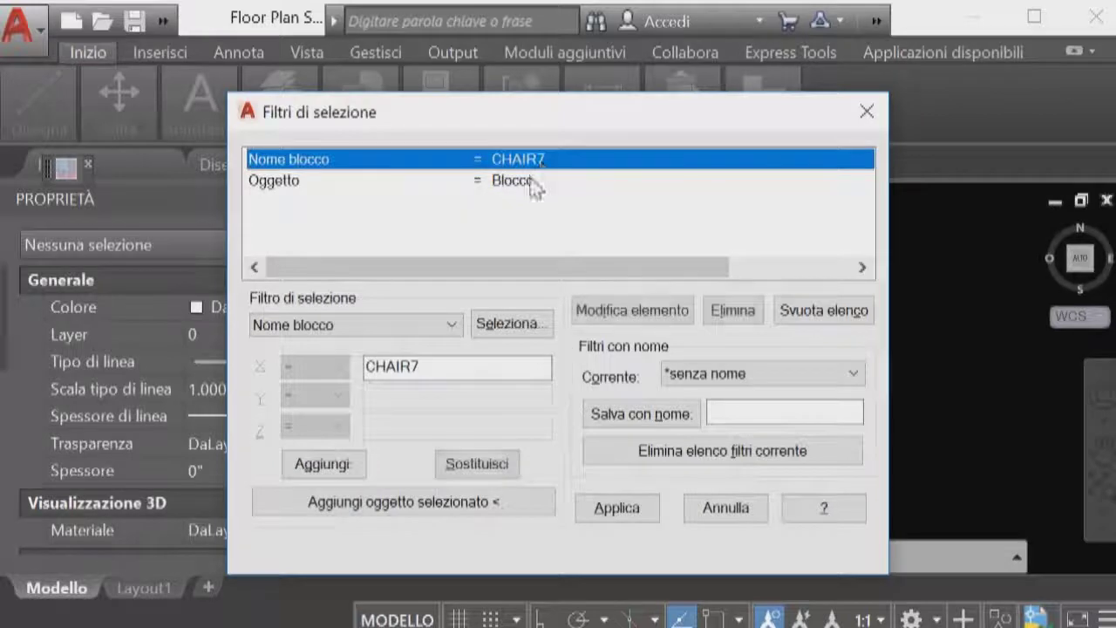
{"action": "left_click", "coordinate": [534, 183]}
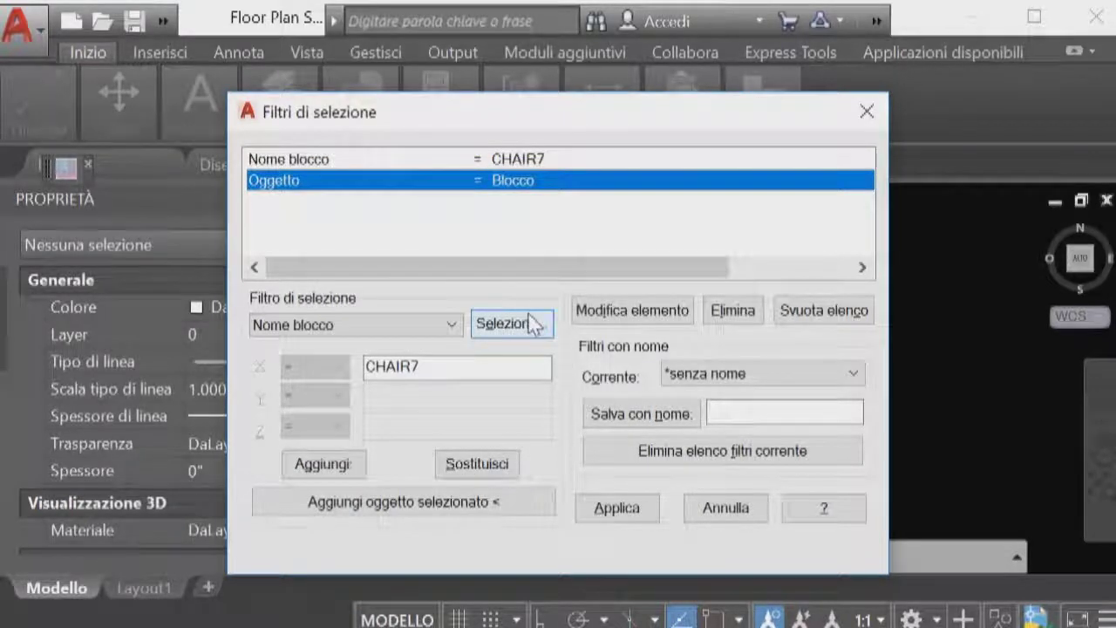
{"action": "left_click", "coordinate": [613, 509]}
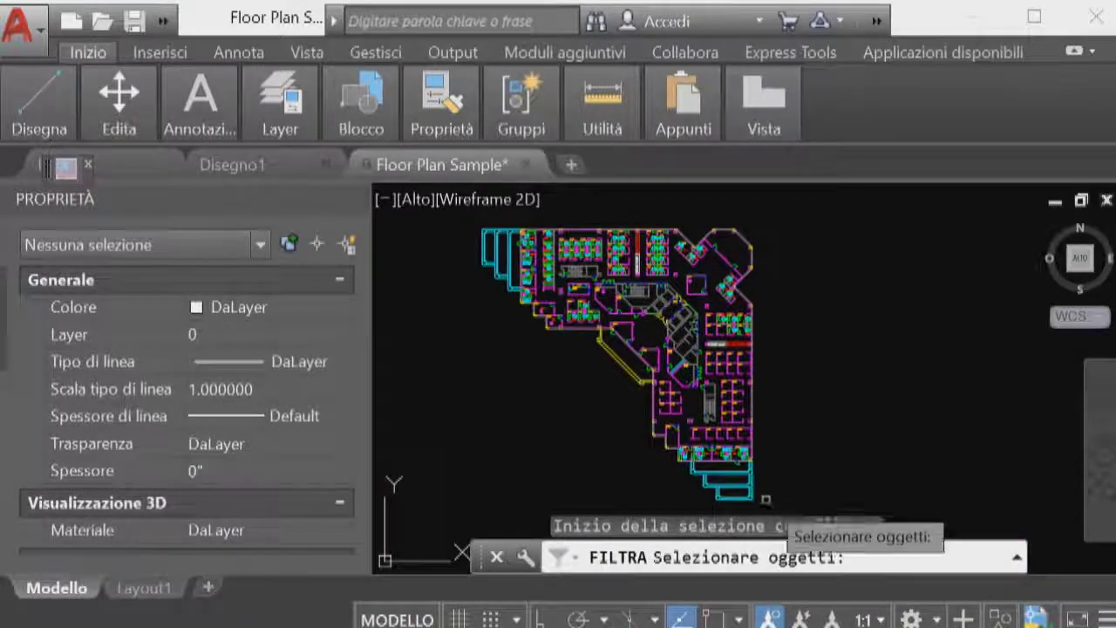
- Window-select the whole floor plan through the filter, capturing all 66 CHAIR7 blocks
{"action": "left_click", "coordinate": [769, 505]}
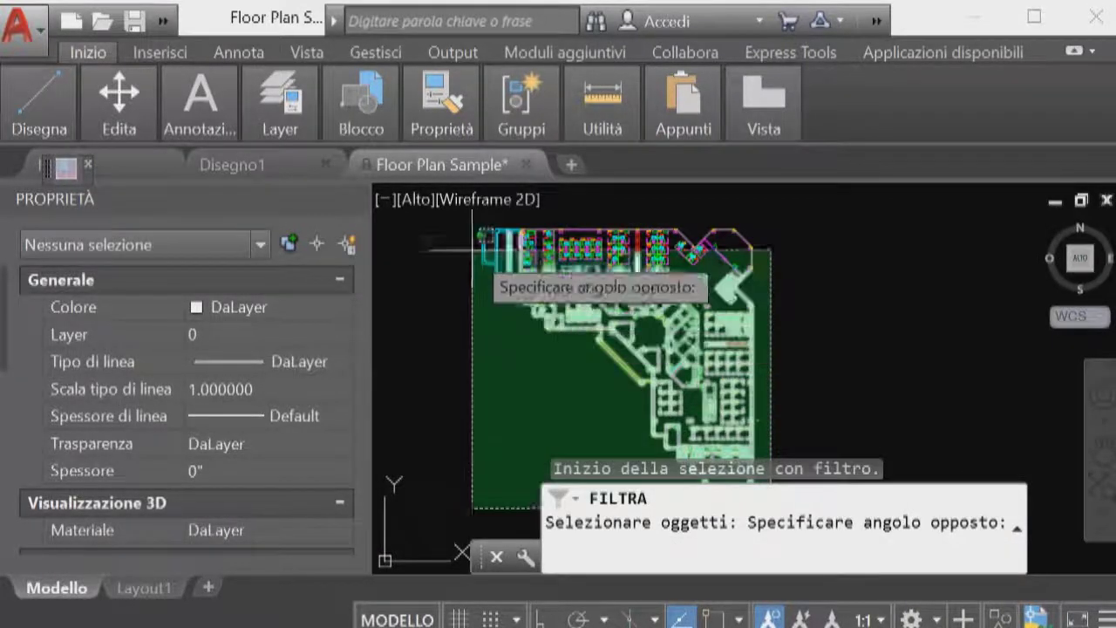
{"action": "left_click", "coordinate": [451, 203]}
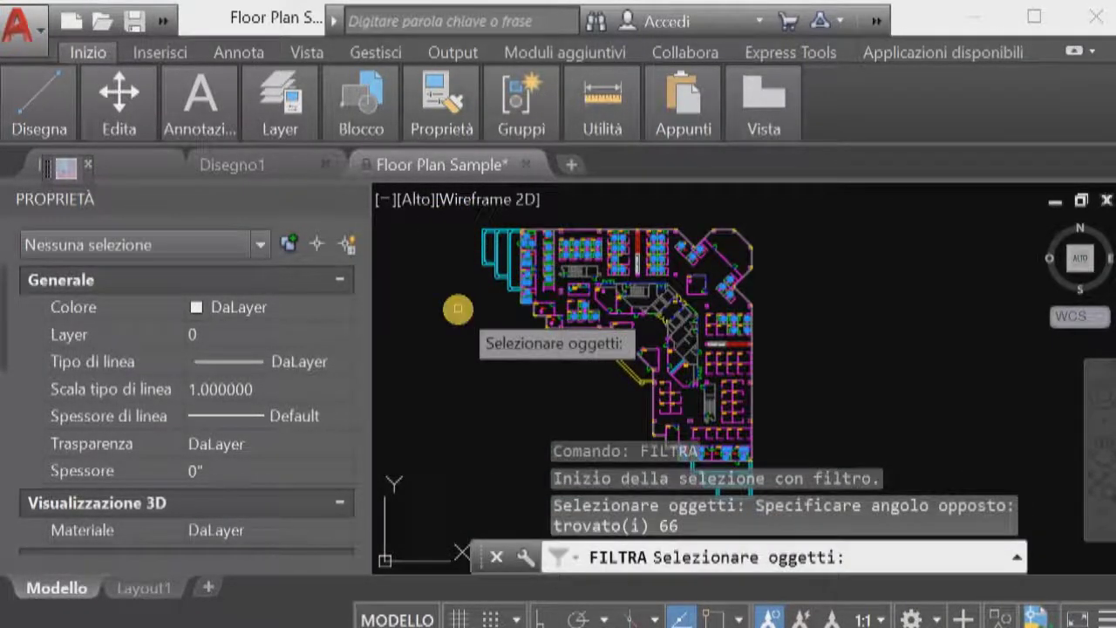
{"action": "key", "text": "Return"}
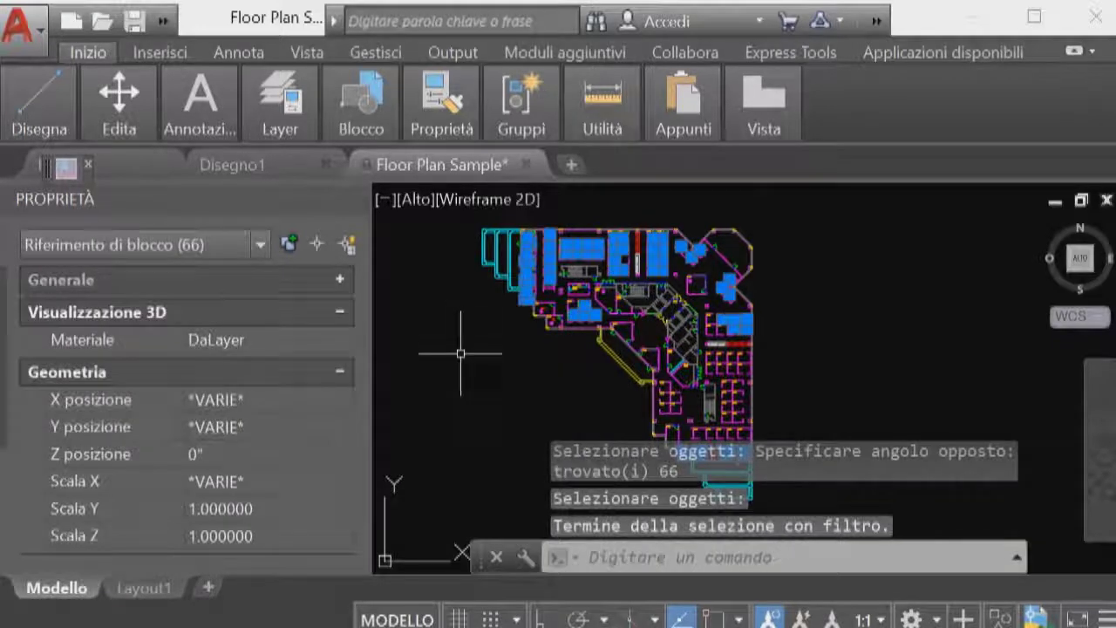